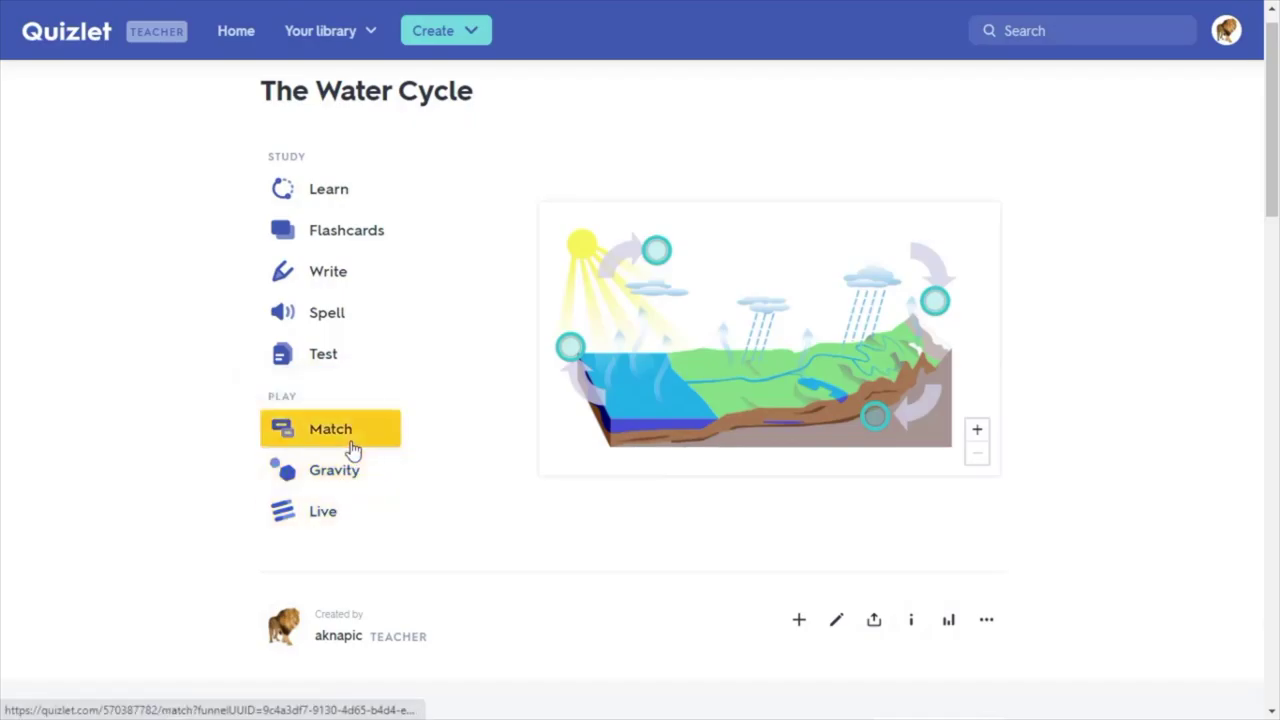
Start Learn on The Water Cycle, mark the evaporation and precipitation hotspots, and open Learn options.
click(340, 200)
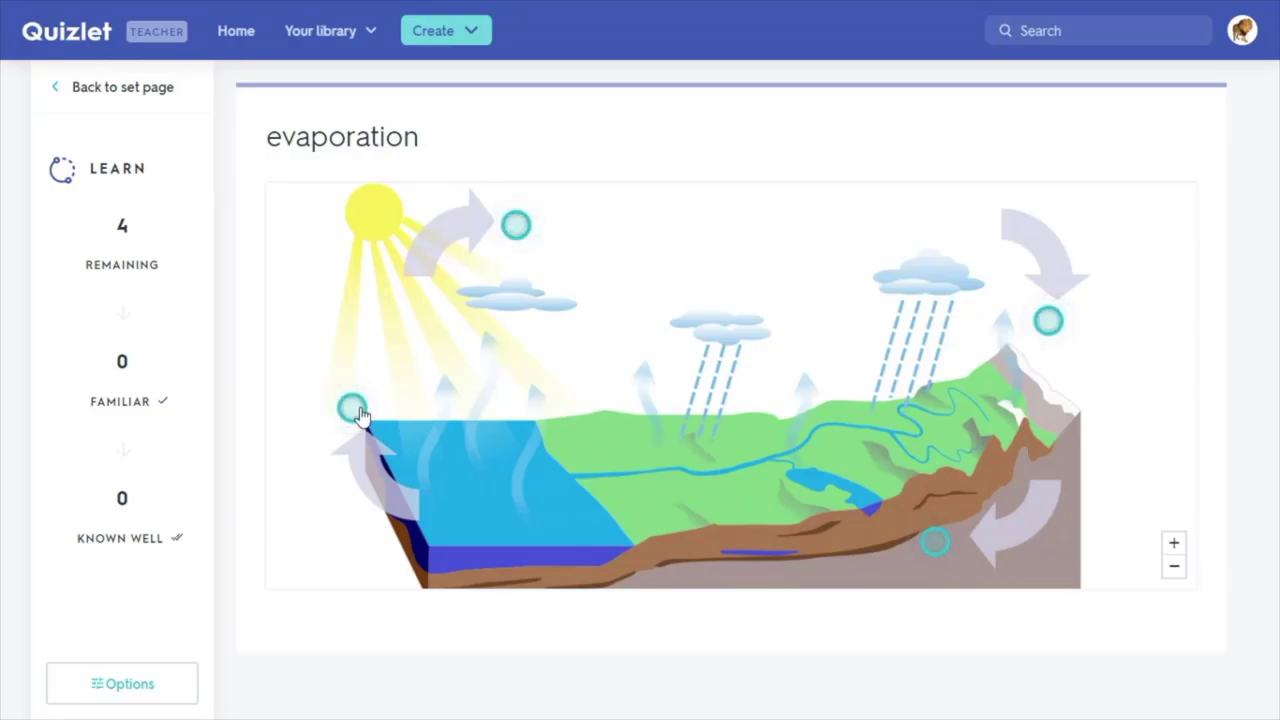
click(361, 415)
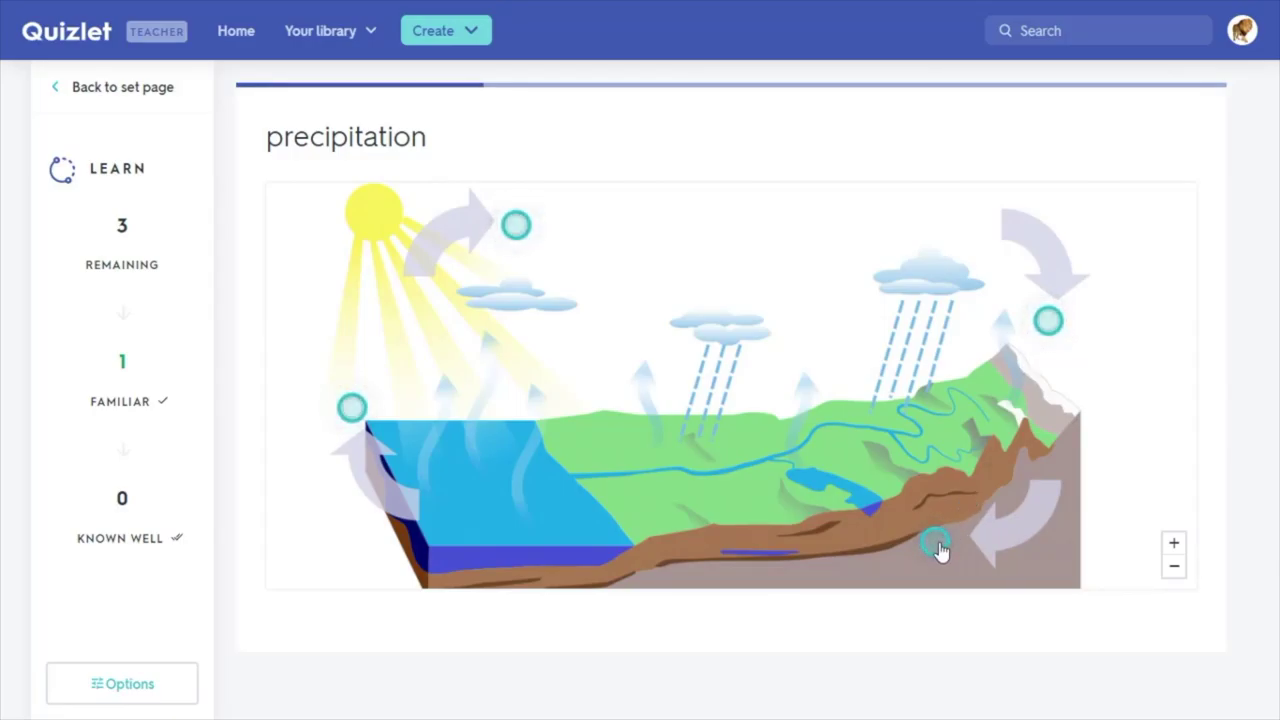
click(937, 545)
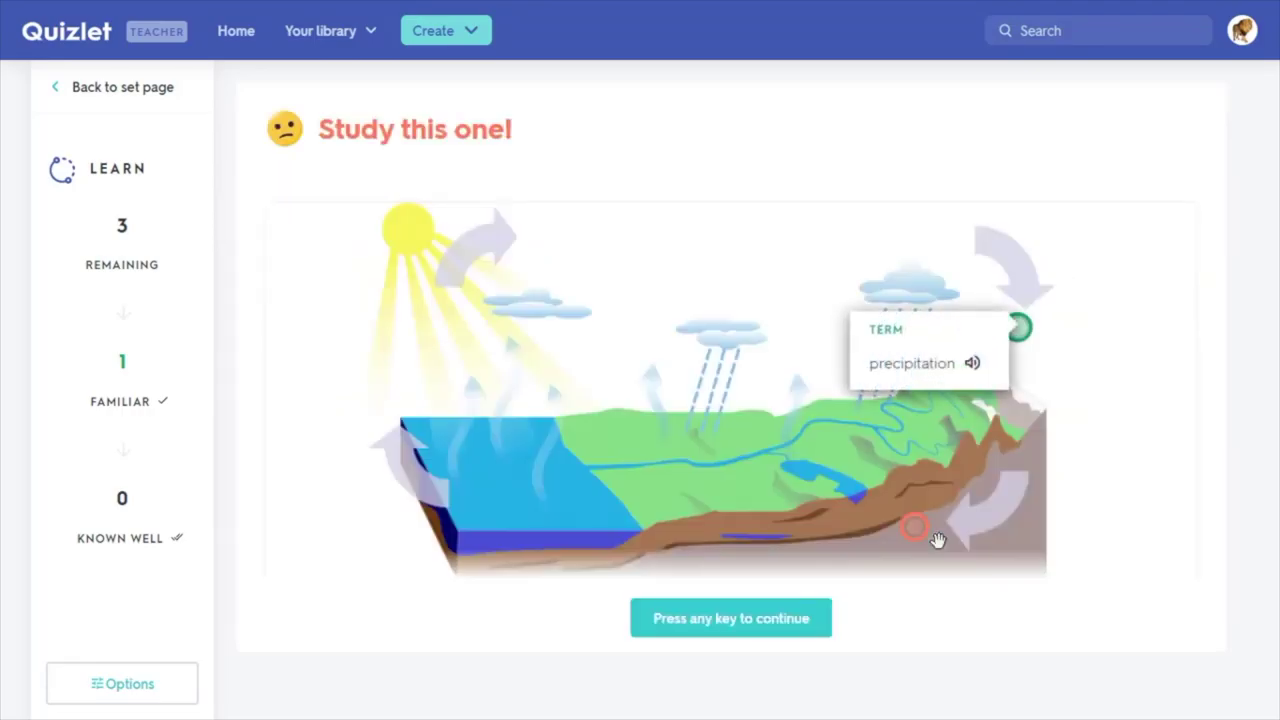
click(974, 366)
click(750, 617)
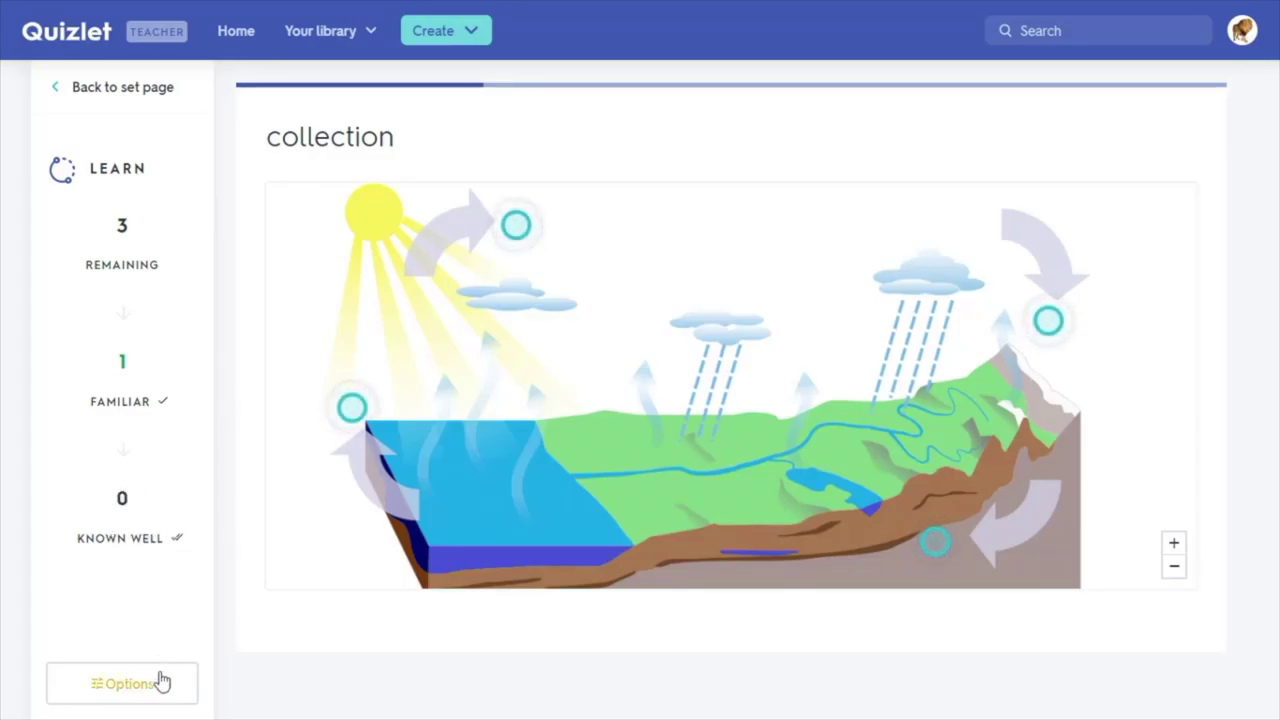
click(168, 688)
scroll(432, 543, down, 1)
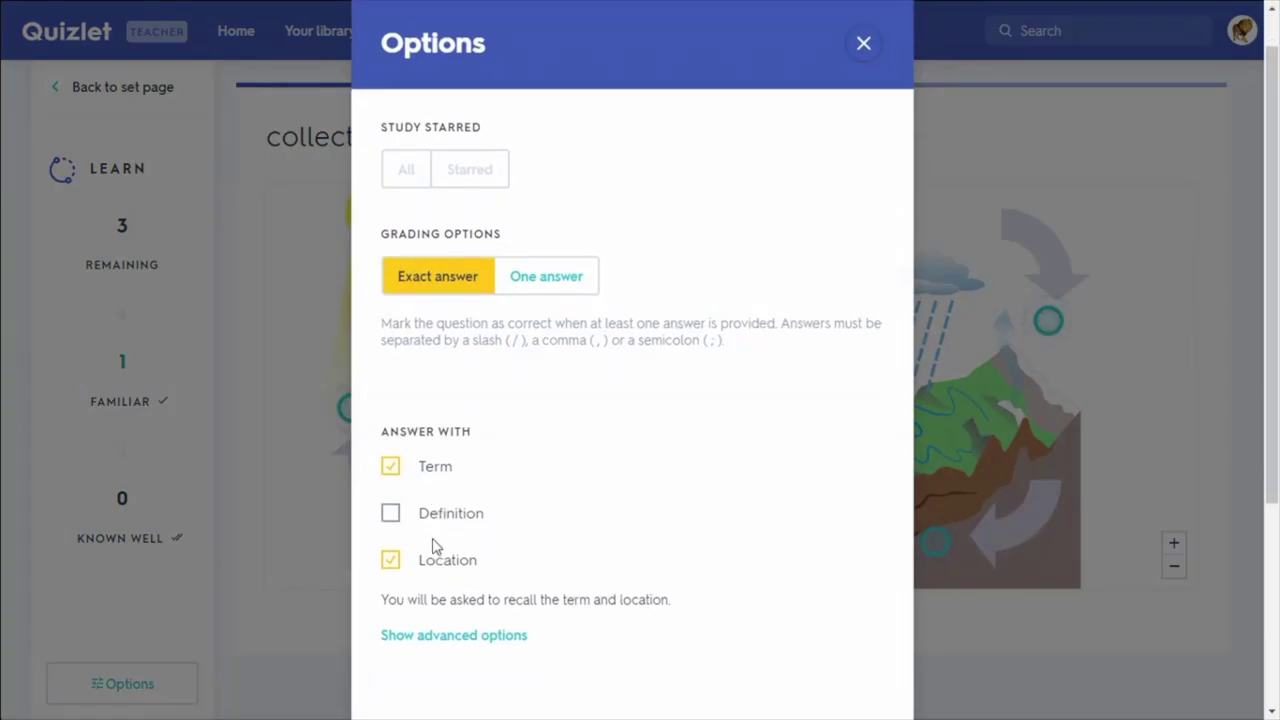
scroll(643, 482, down, 3)
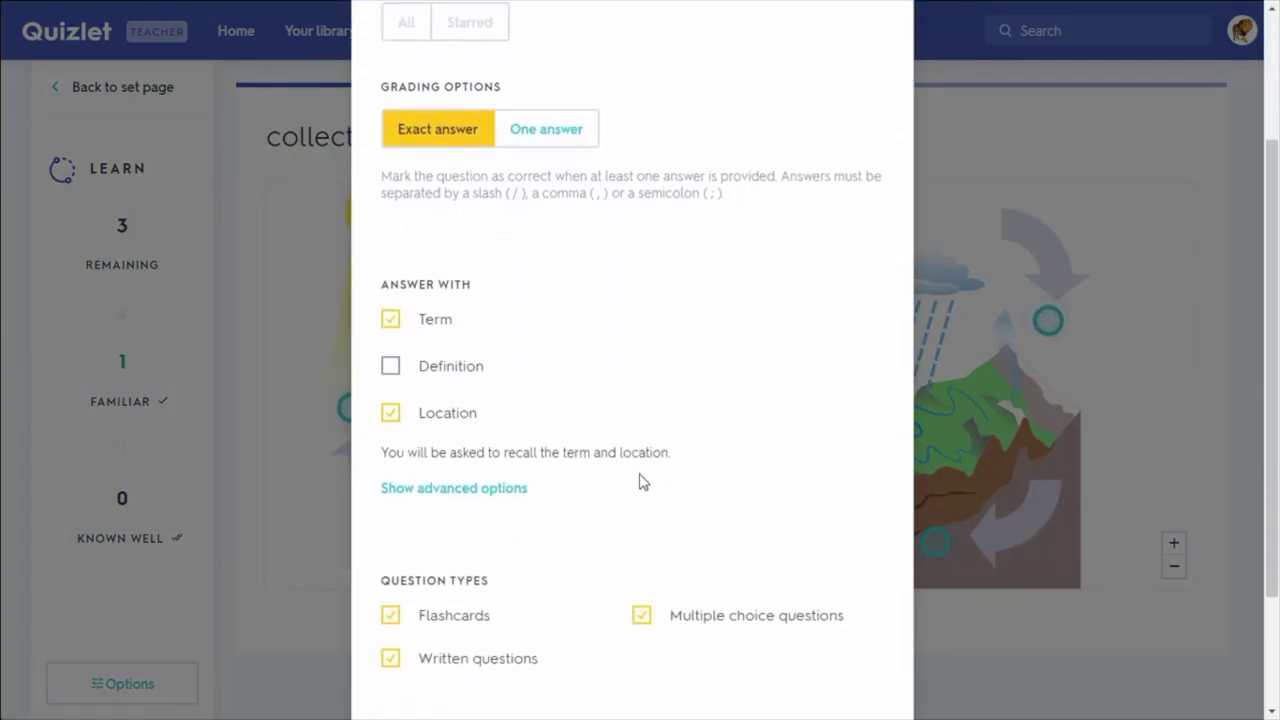
scroll(643, 482, up, 1)
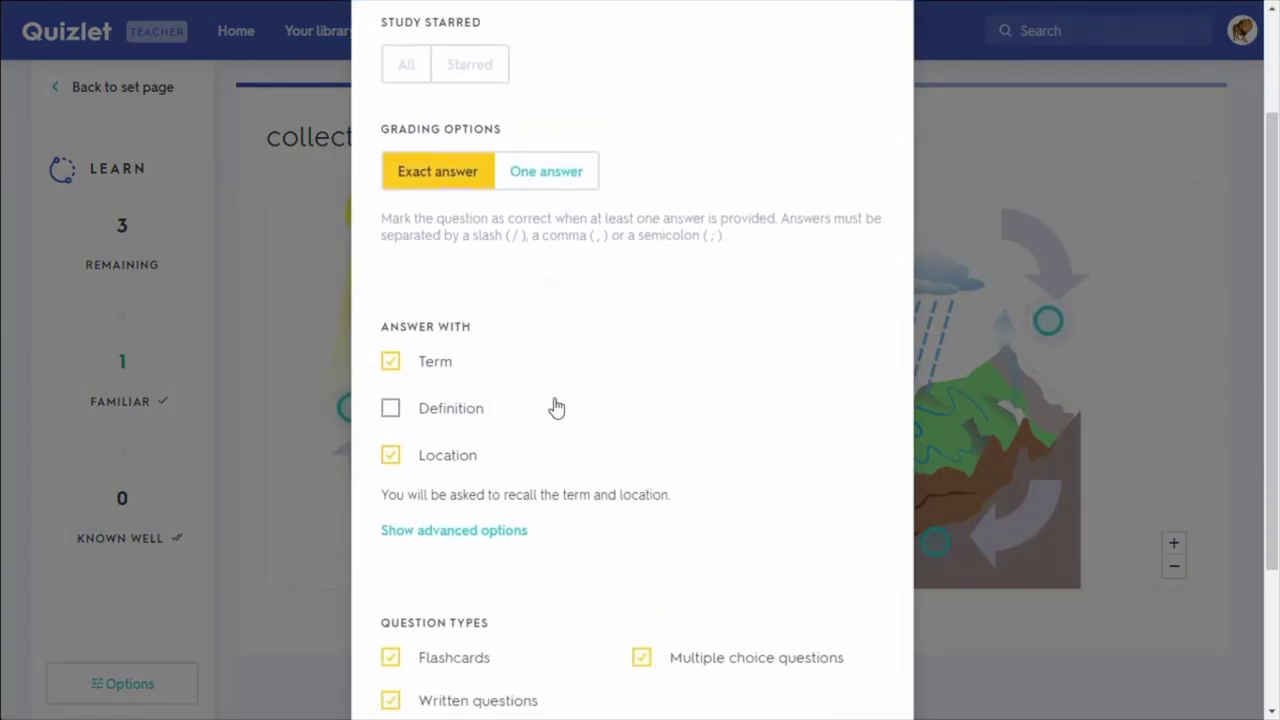
scroll(556, 408, down, 1)
scroll(557, 537, down, 2)
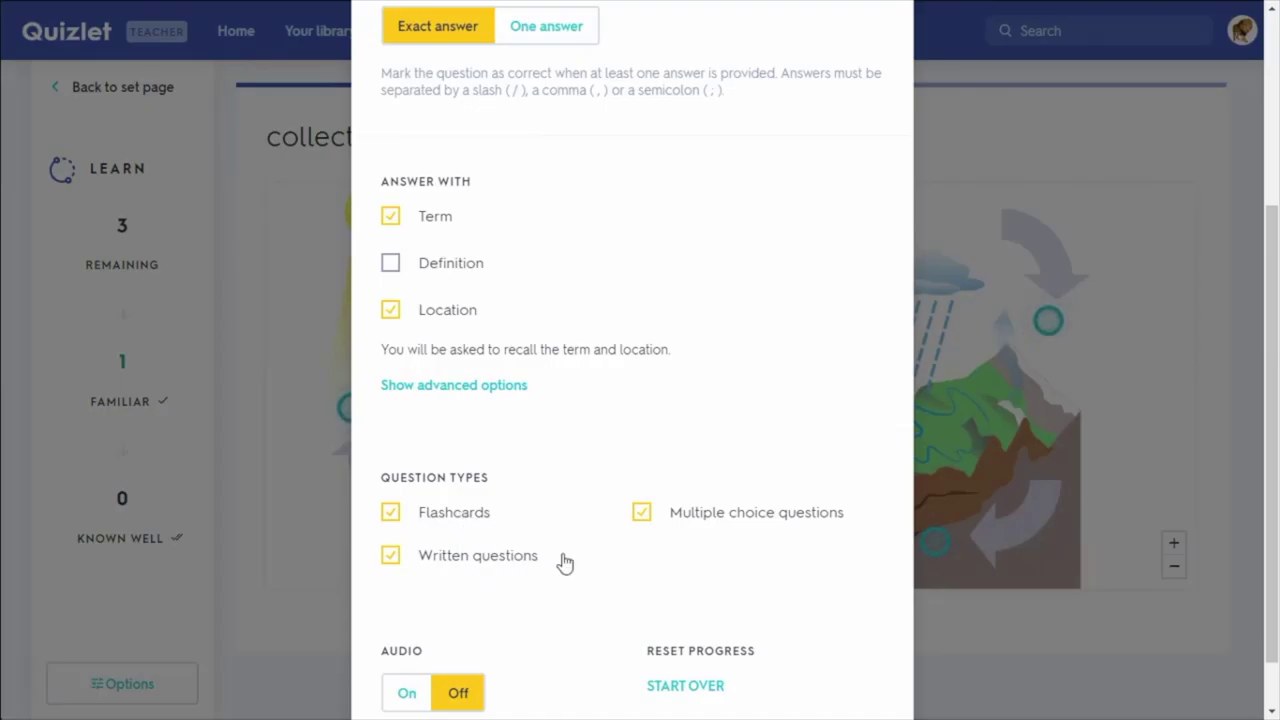
scroll(565, 563, up, 3)
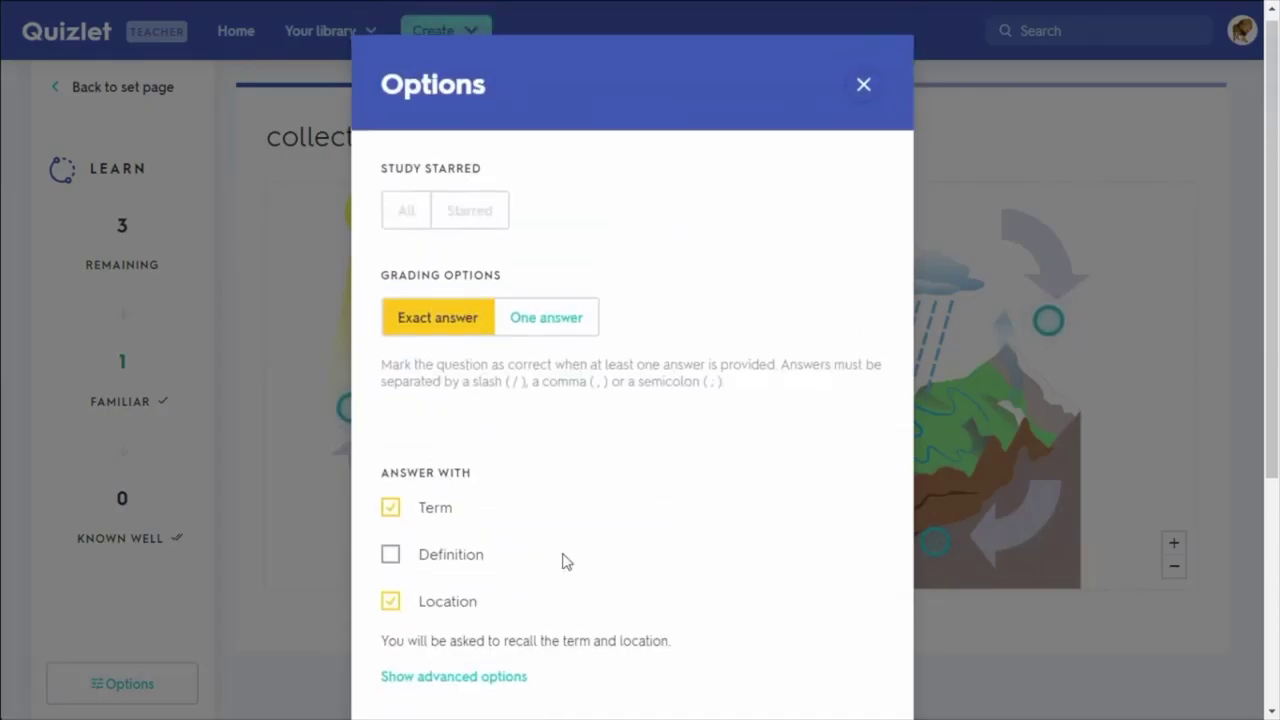
click(865, 94)
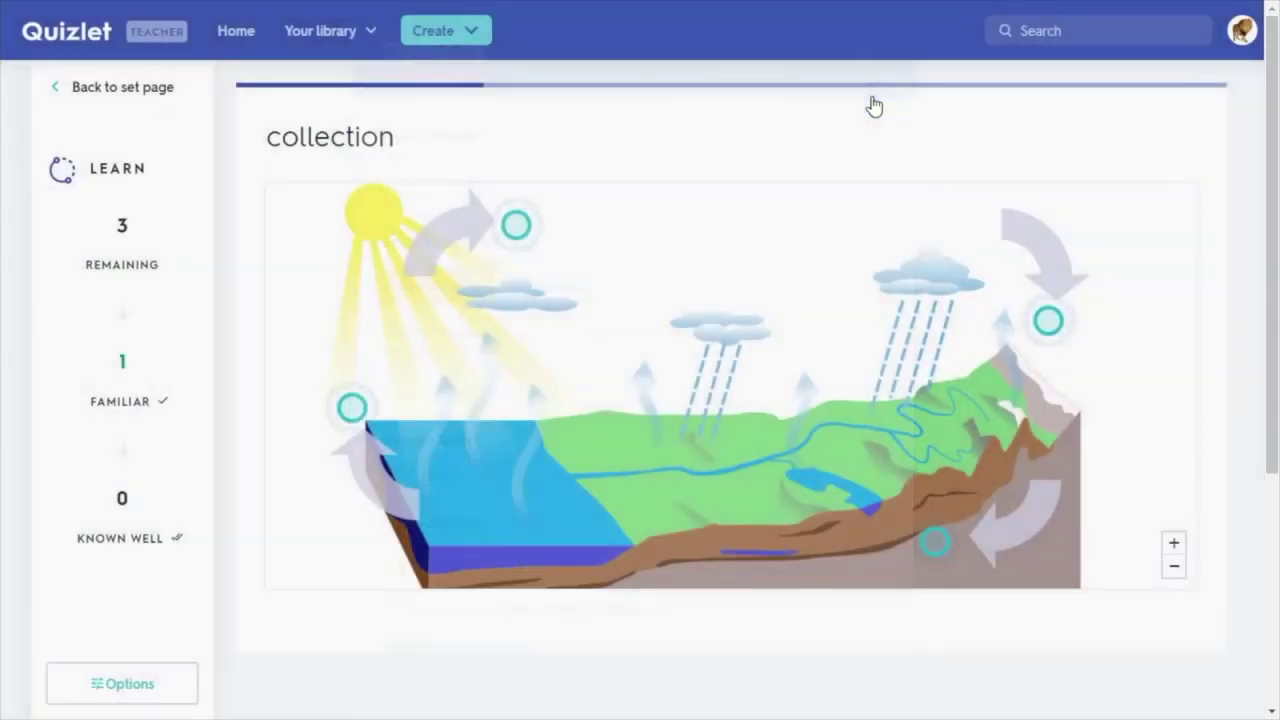
click(95, 89)
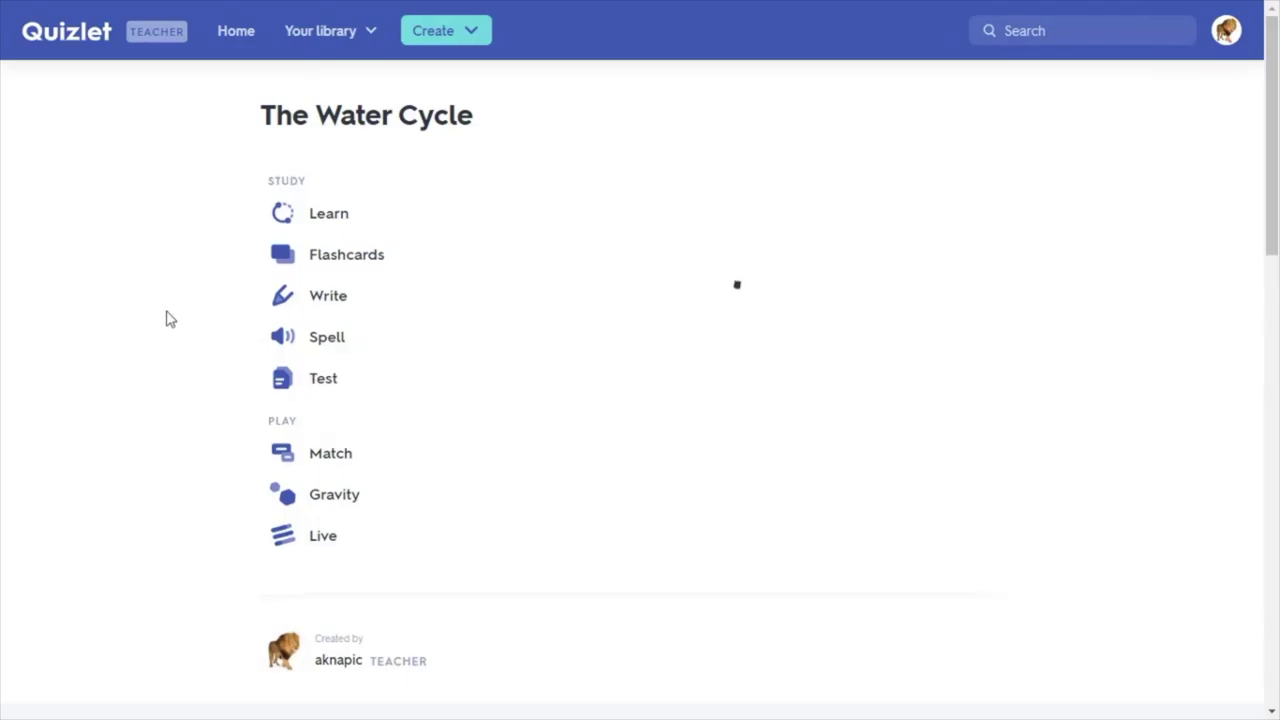
Open Flashcards, flip the evaporation card both ways, advance to card 2, and open options.
click(336, 266)
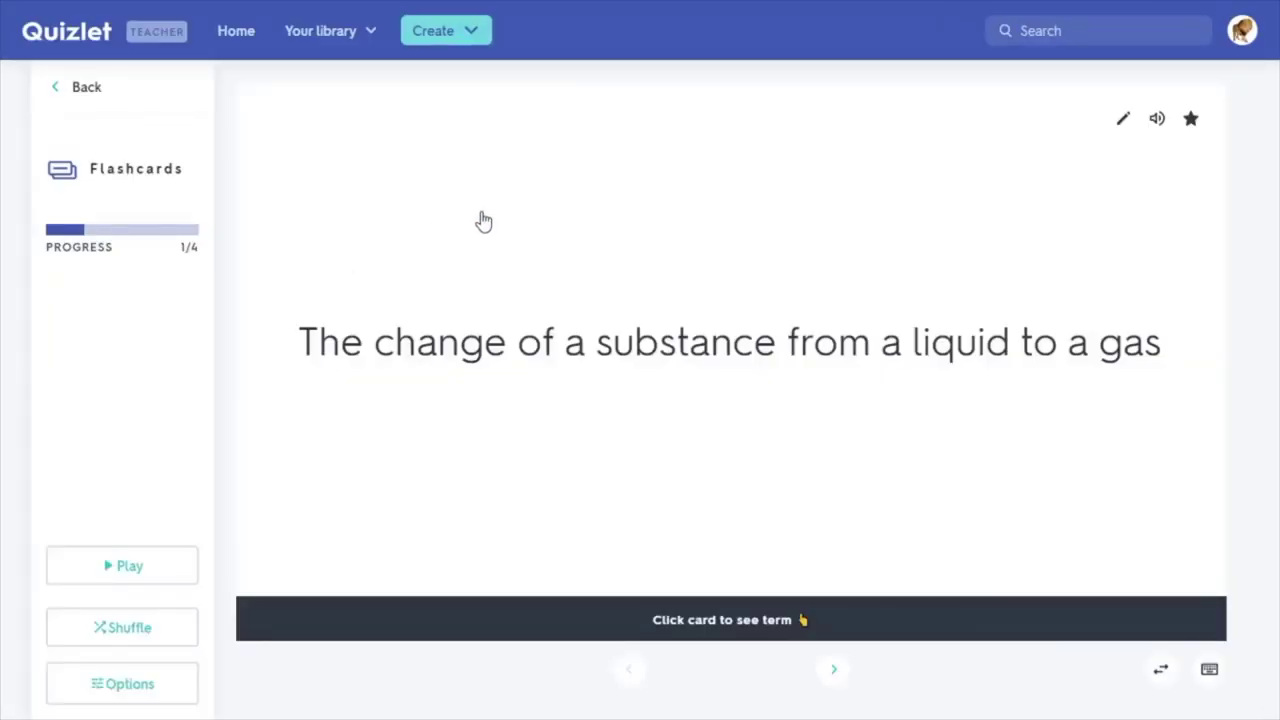
click(592, 207)
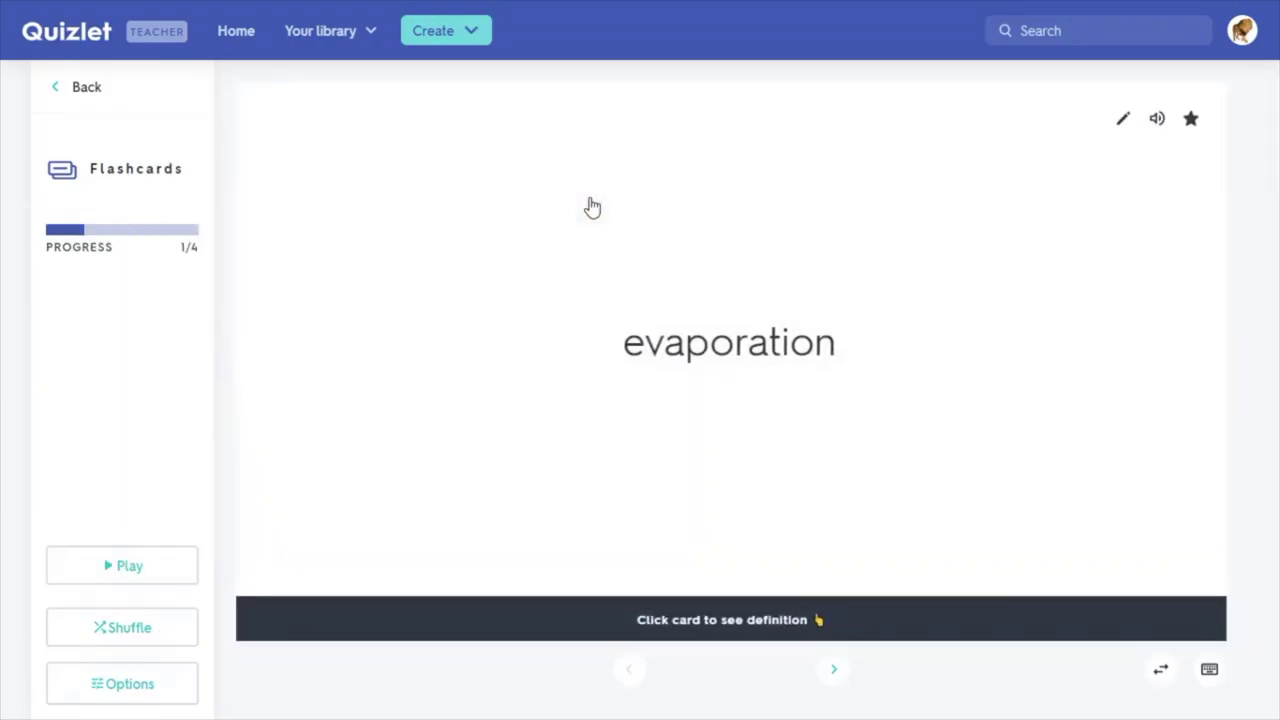
click(592, 207)
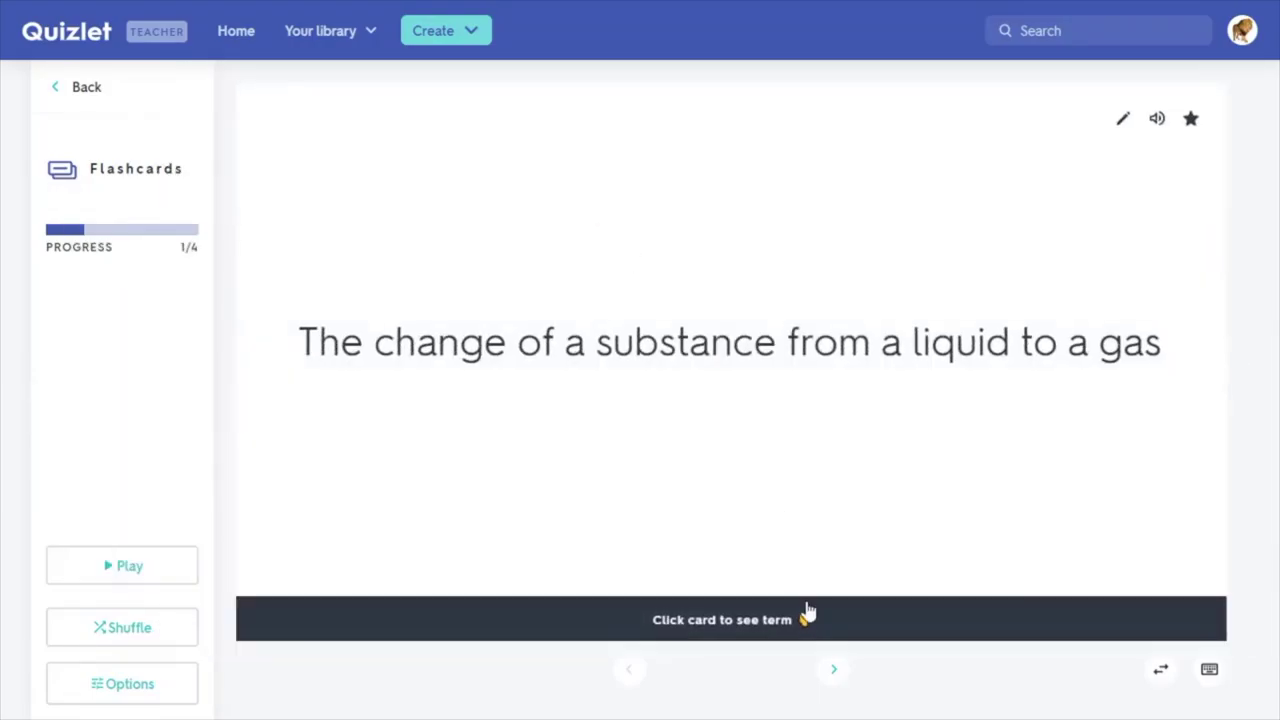
click(834, 680)
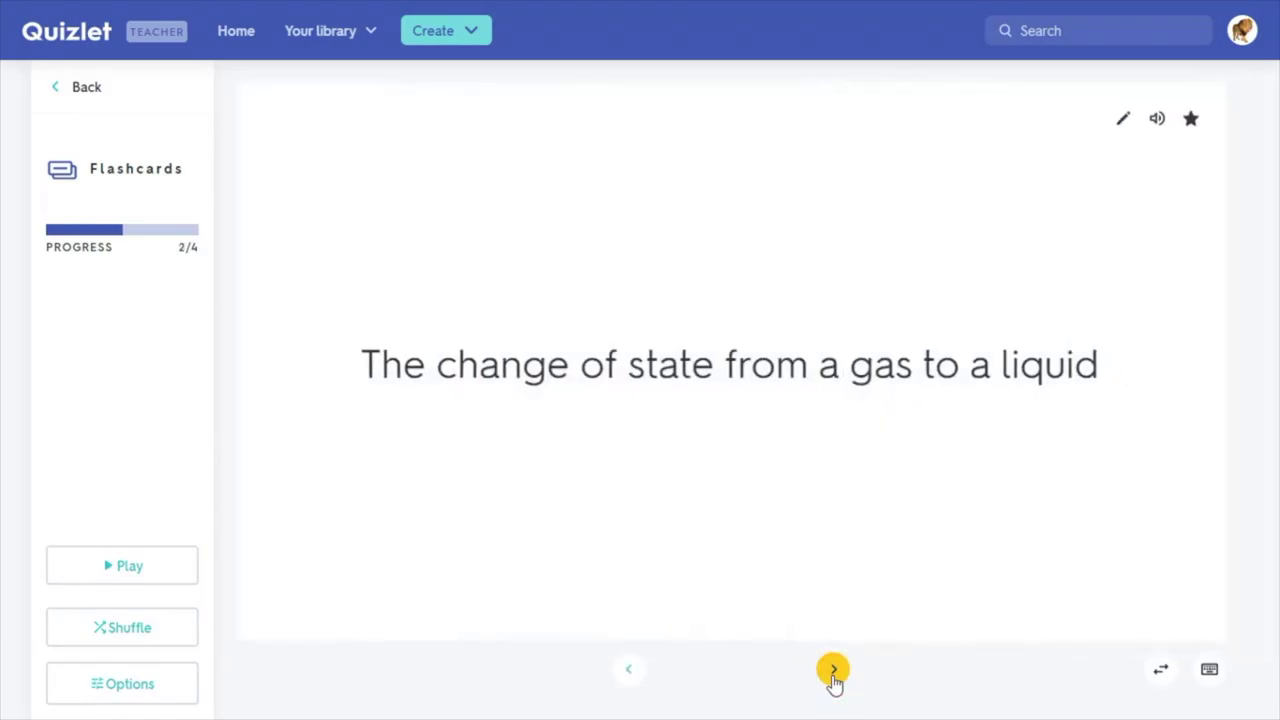
click(160, 696)
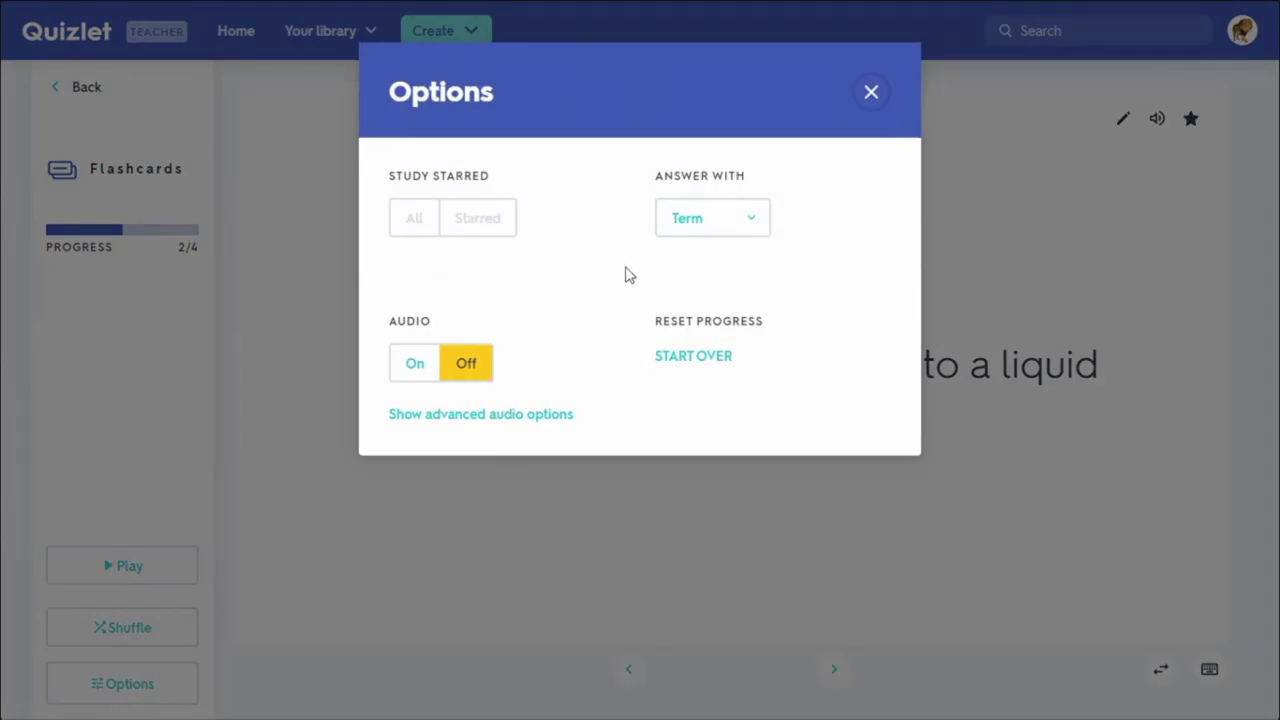
Set the flashcards' Answer With option to Definition and close the Options dialog.
click(716, 232)
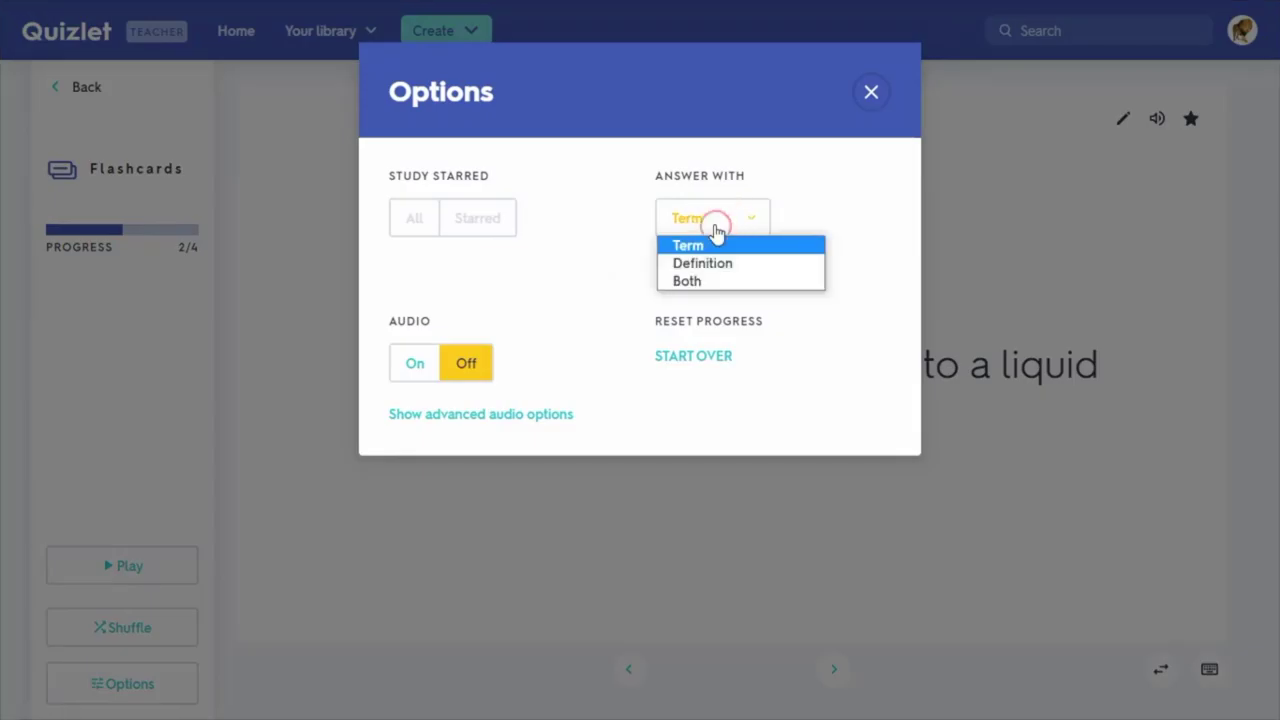
click(739, 263)
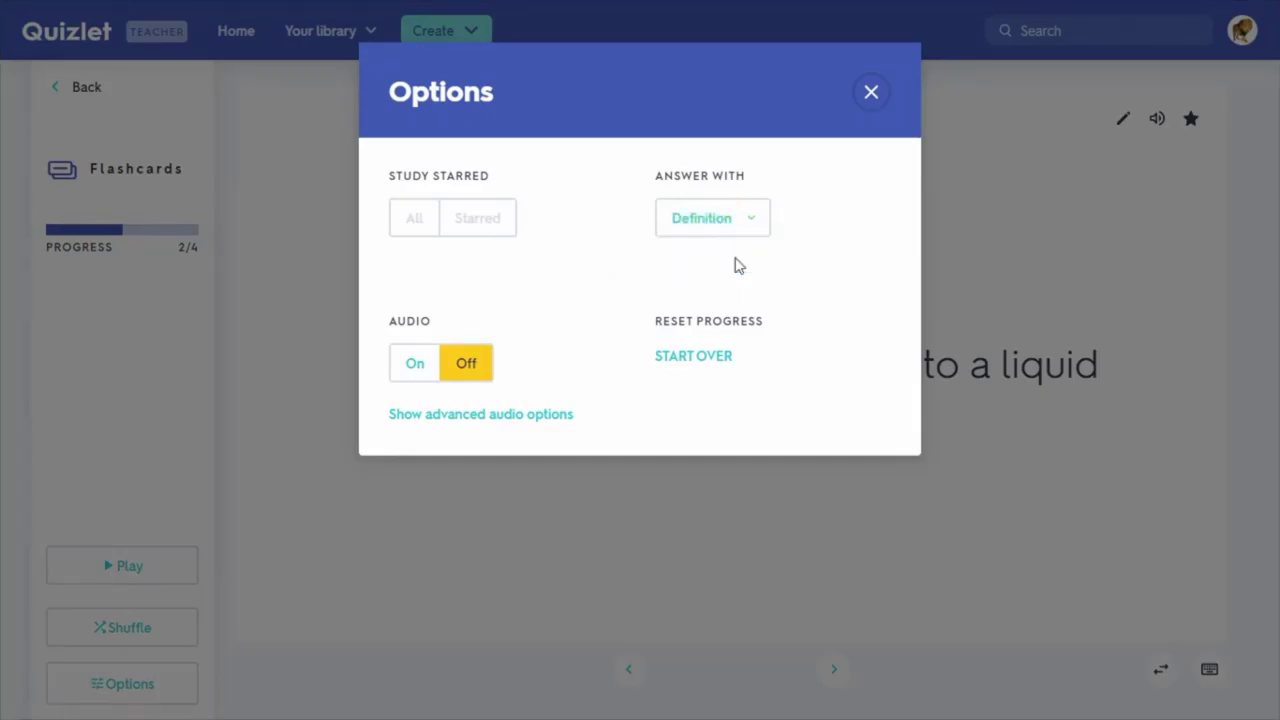
click(872, 93)
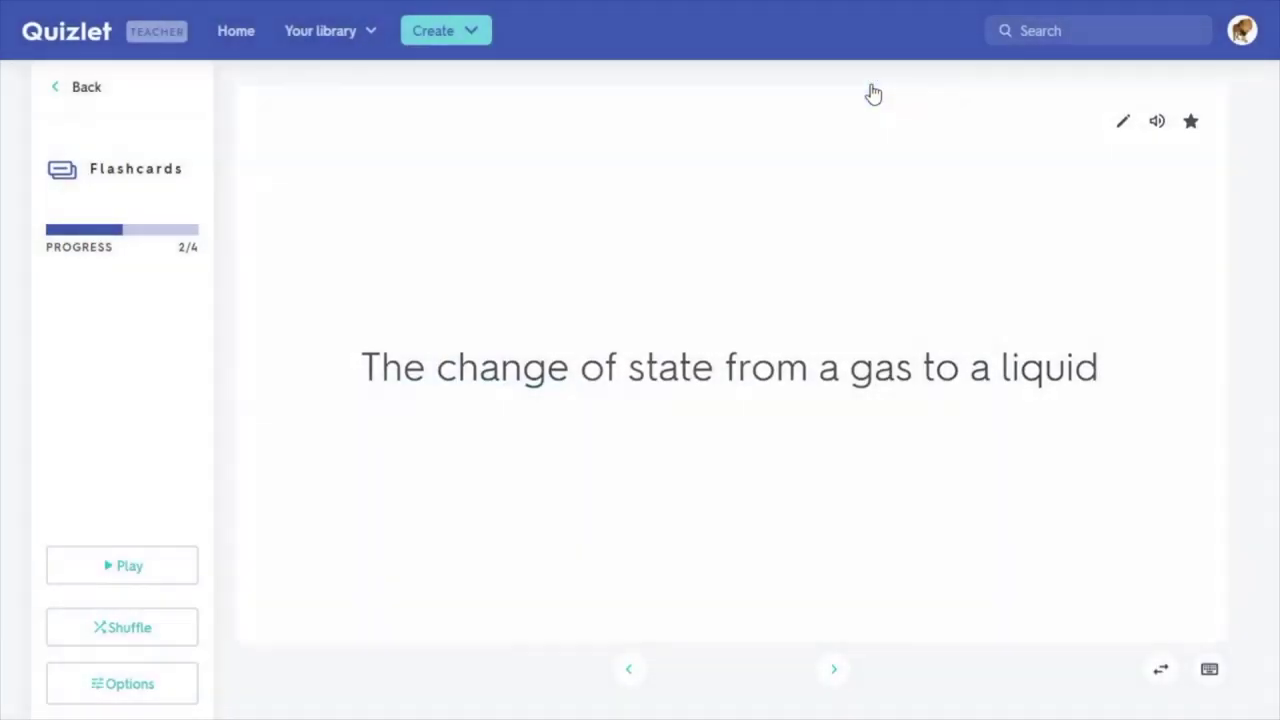
Flip the condensation card to its definition and back, then advance to card 3, precipitation.
click(870, 92)
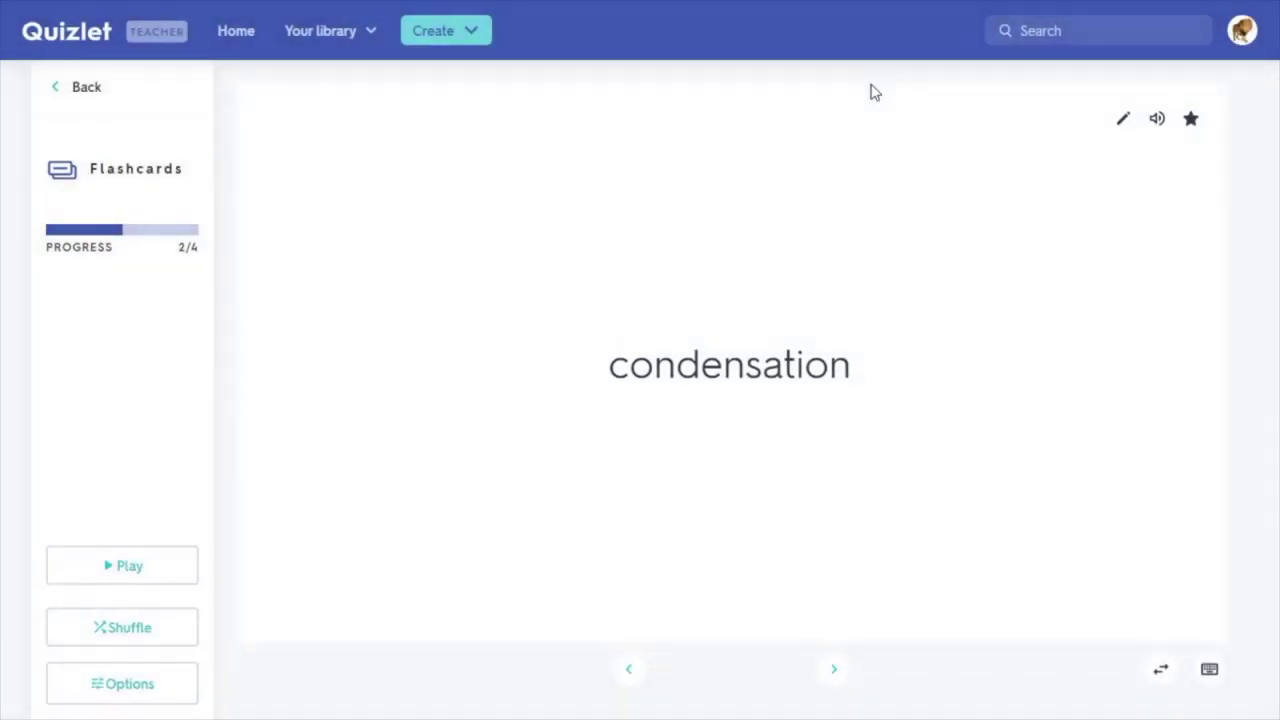
click(903, 184)
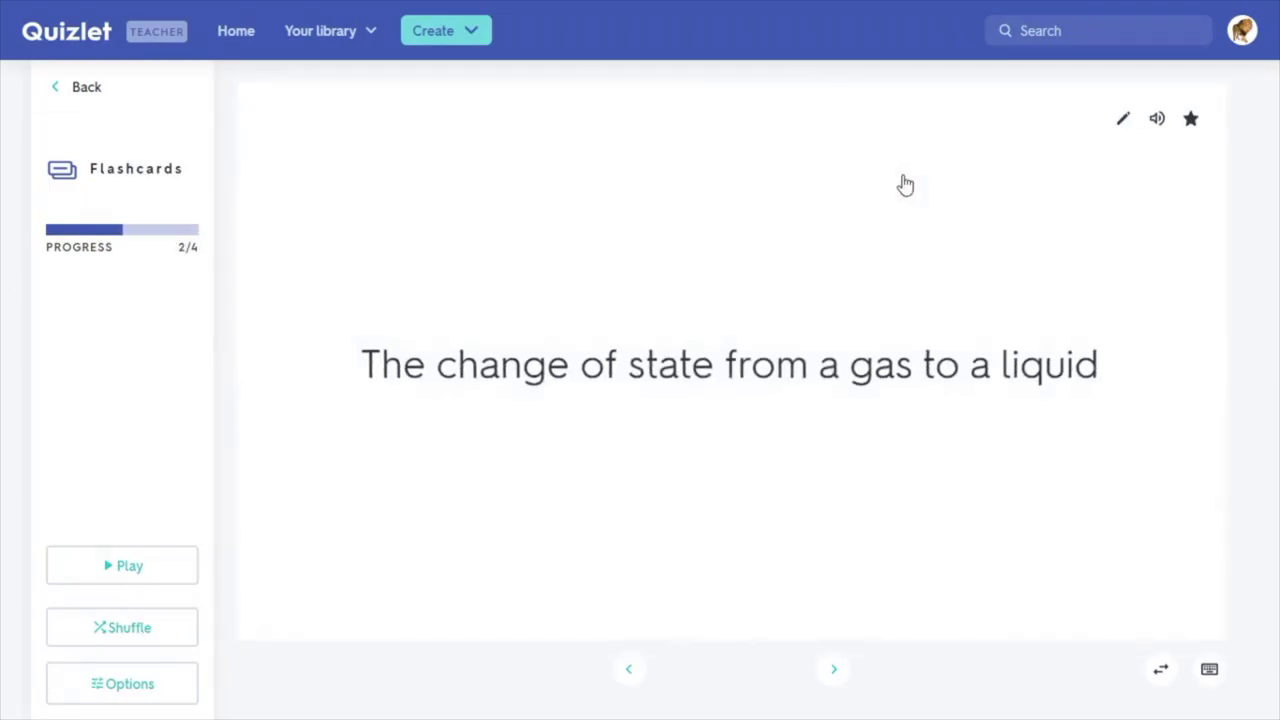
click(905, 185)
click(833, 670)
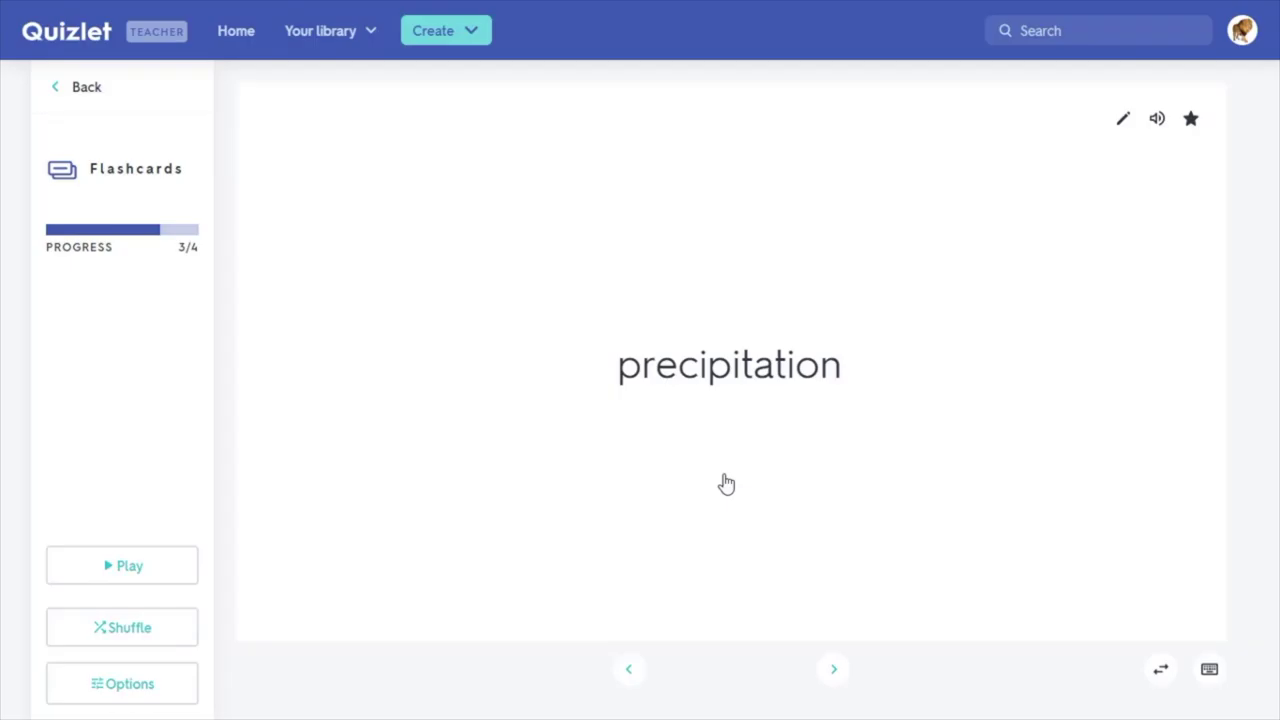
Switch to Write mode from the set page and answer 'precipitation' correctly.
click(88, 99)
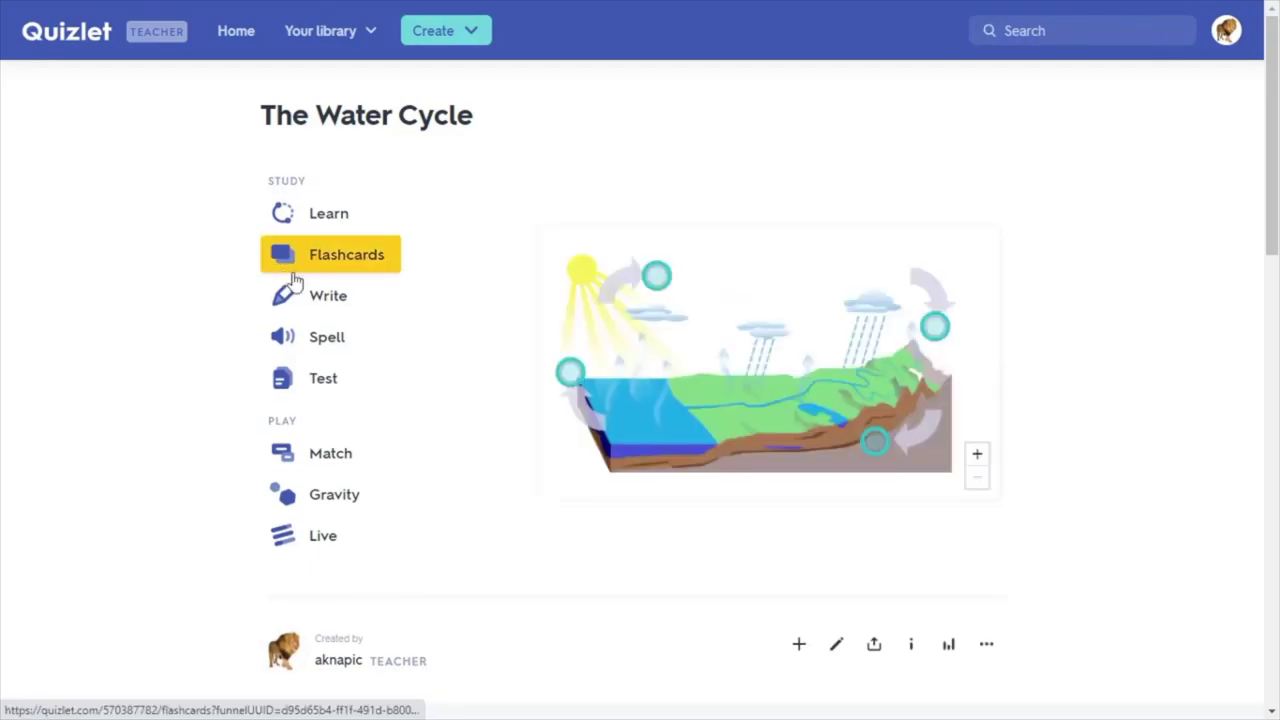
click(369, 300)
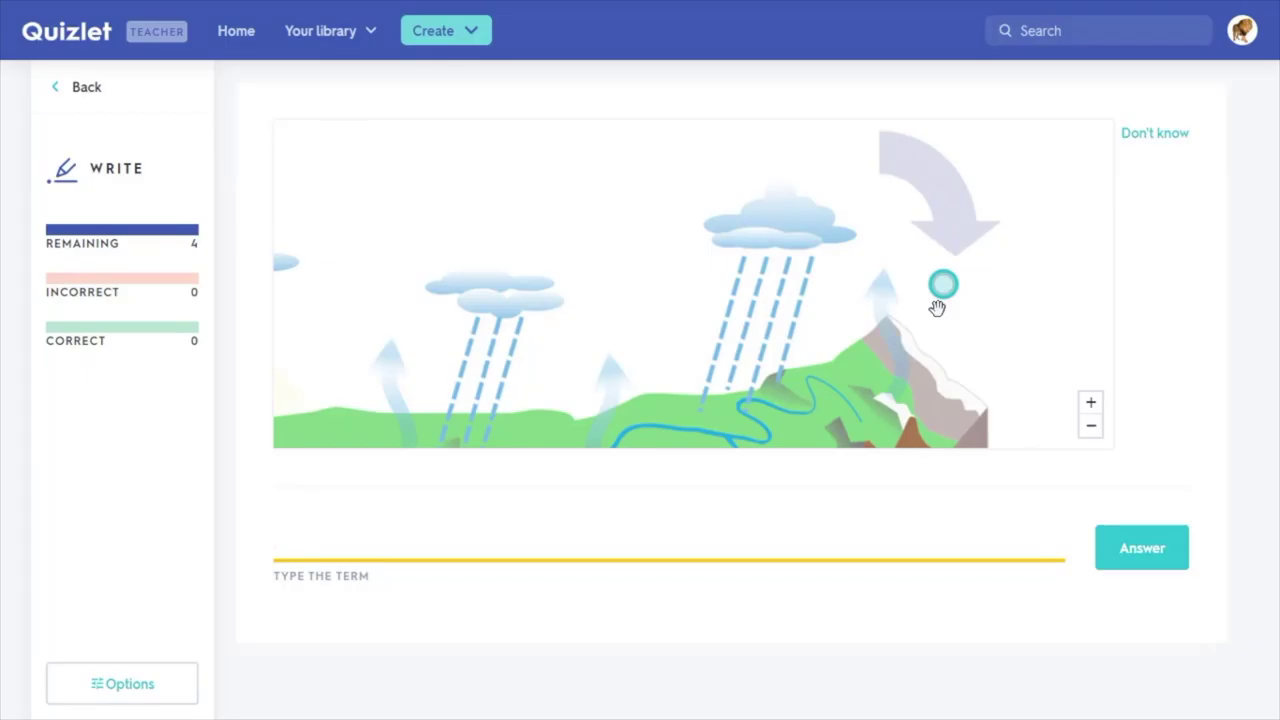
text(precipitation)
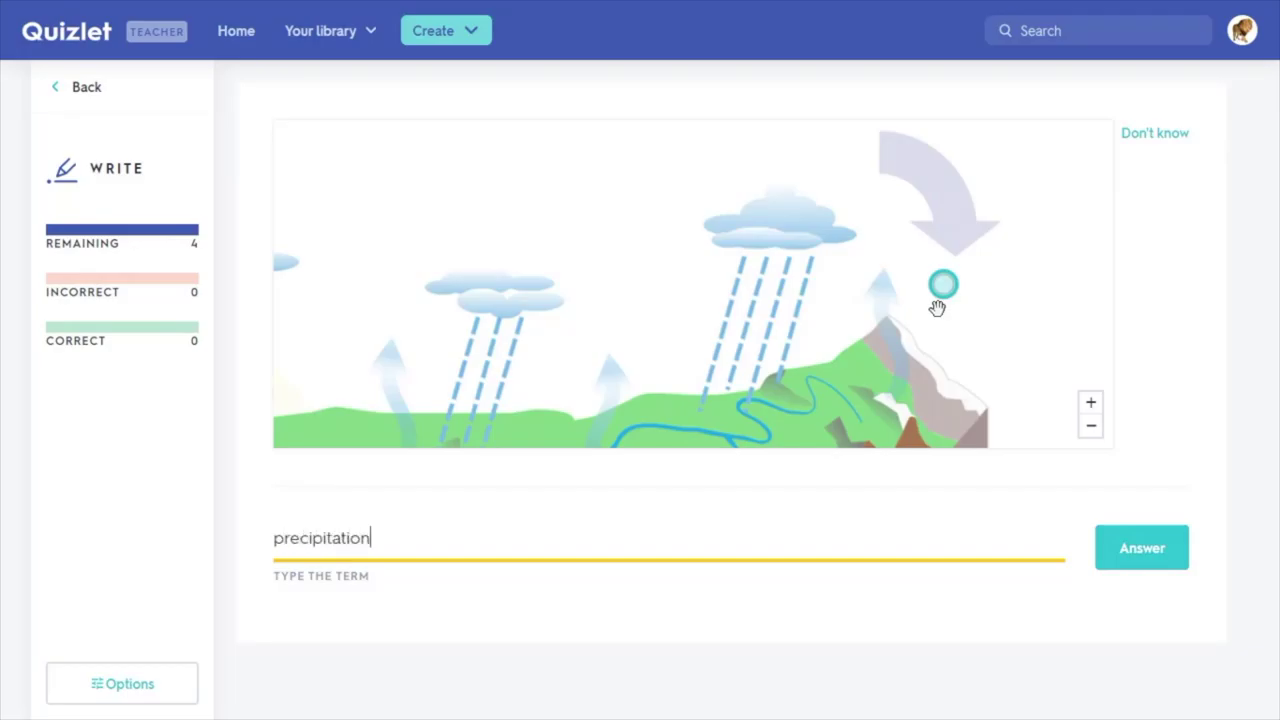
key(Return)
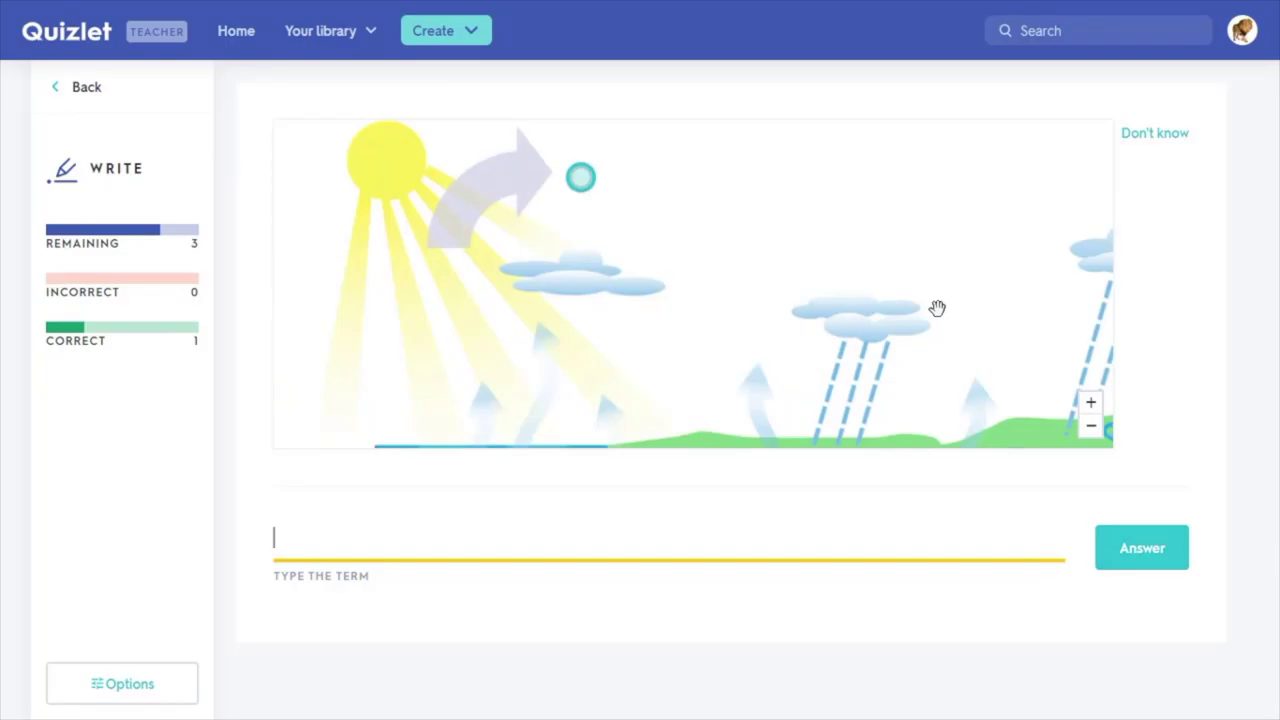
Answer 'collection' (marked wrong), continue, and return to The Water Cycle set page.
text(collection)
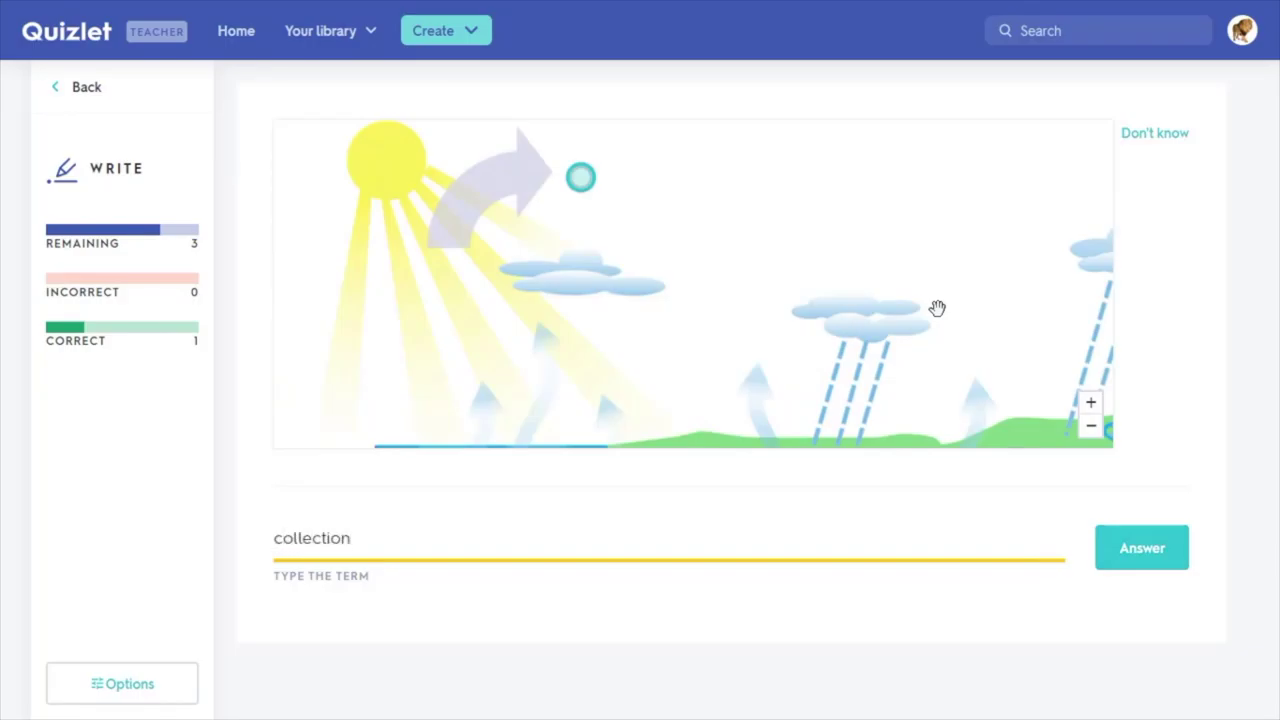
key(Return)
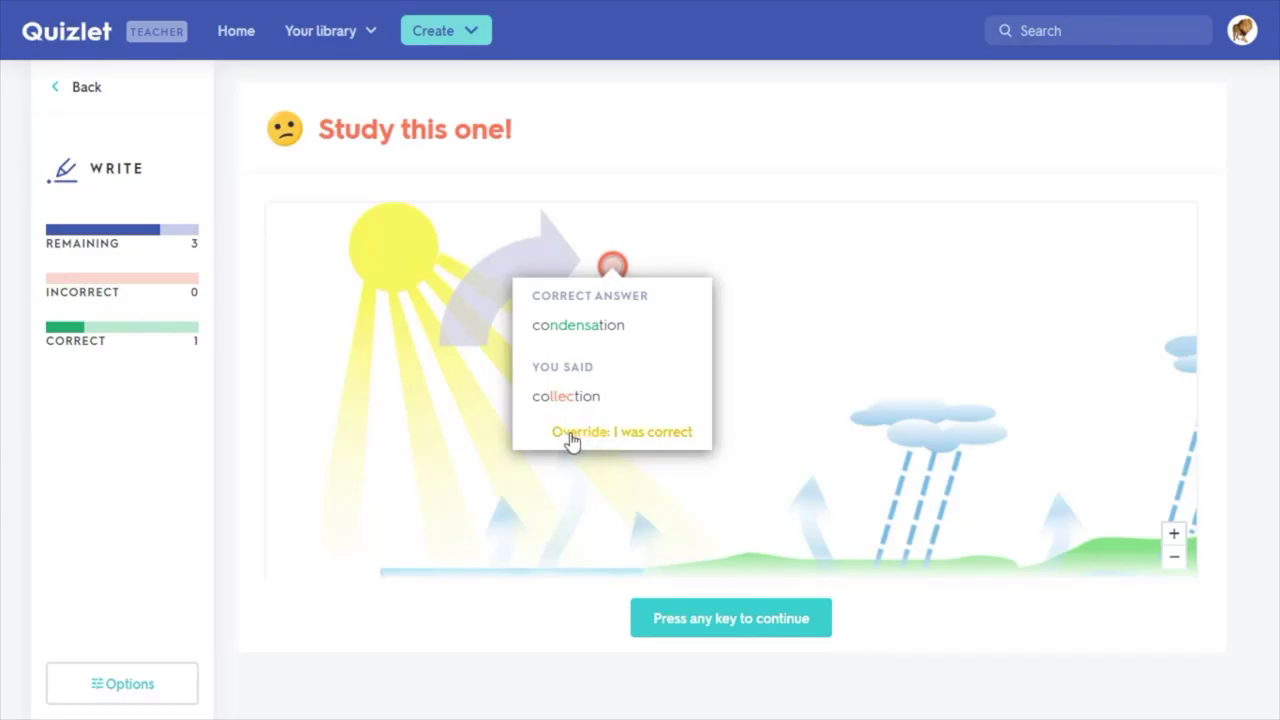
click(745, 620)
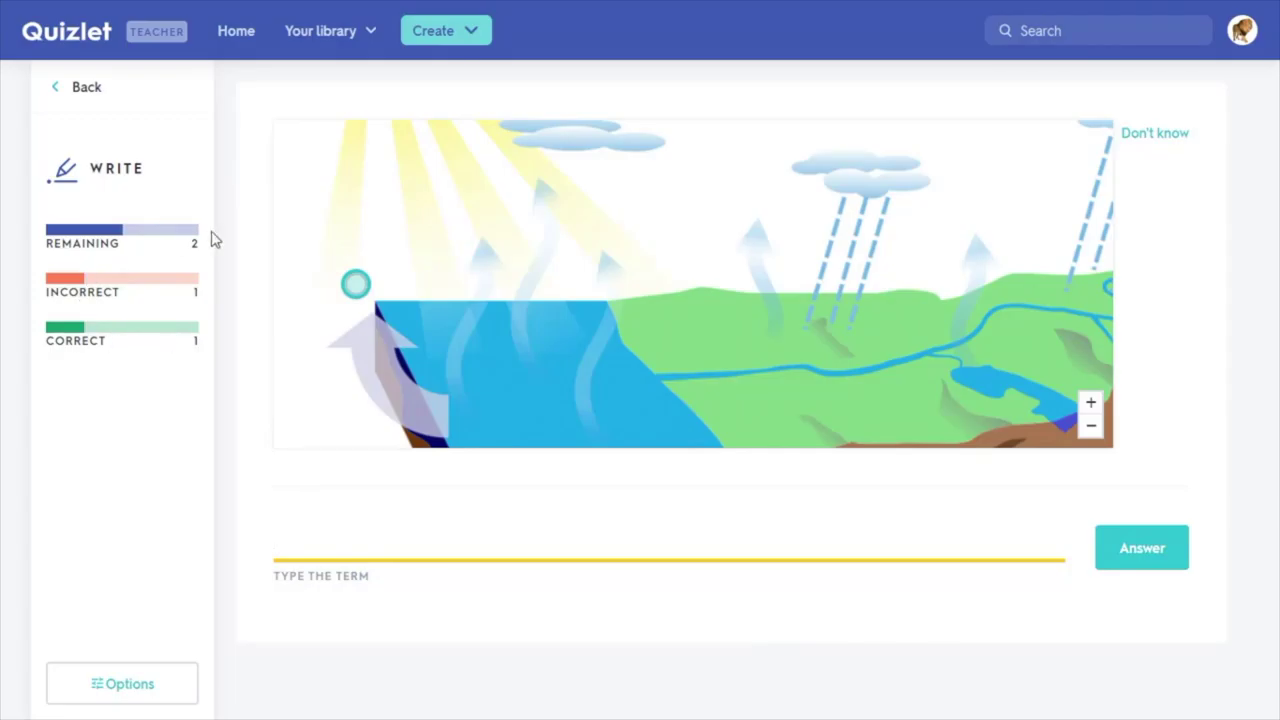
click(85, 90)
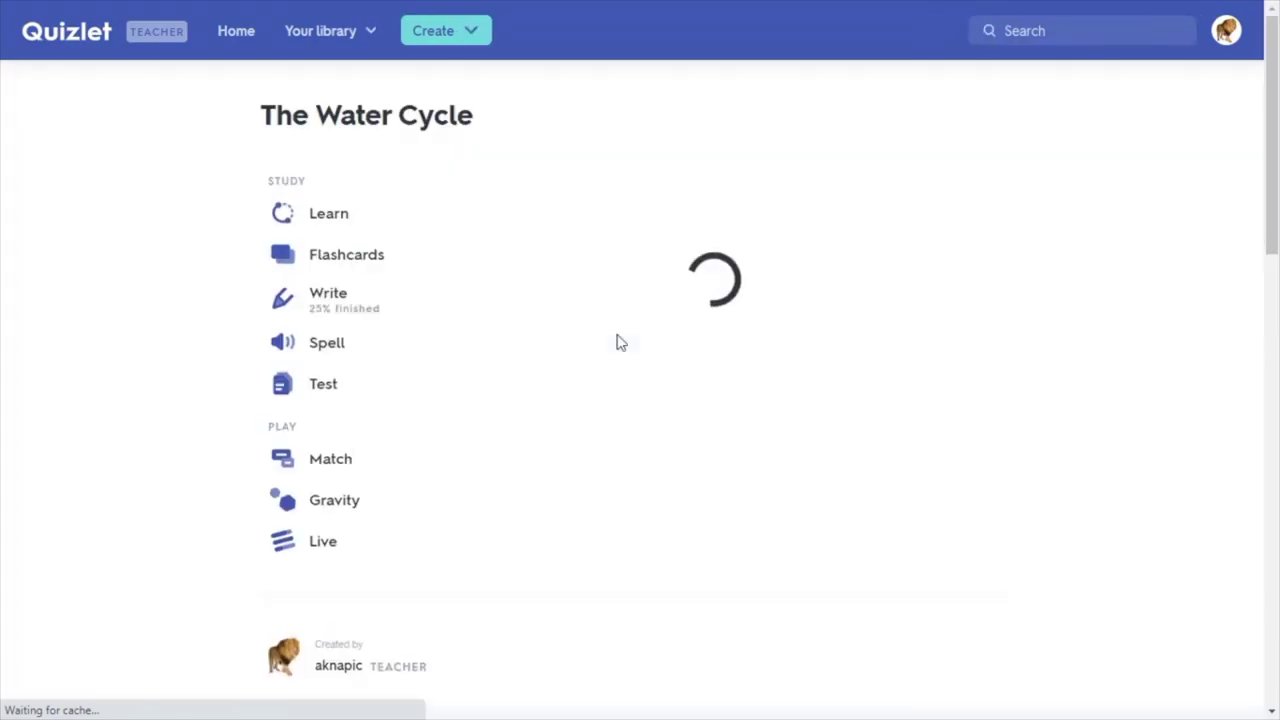
Start Spell, play the spoken term, and spell 'evaporation' correctly for 12% progress.
click(333, 348)
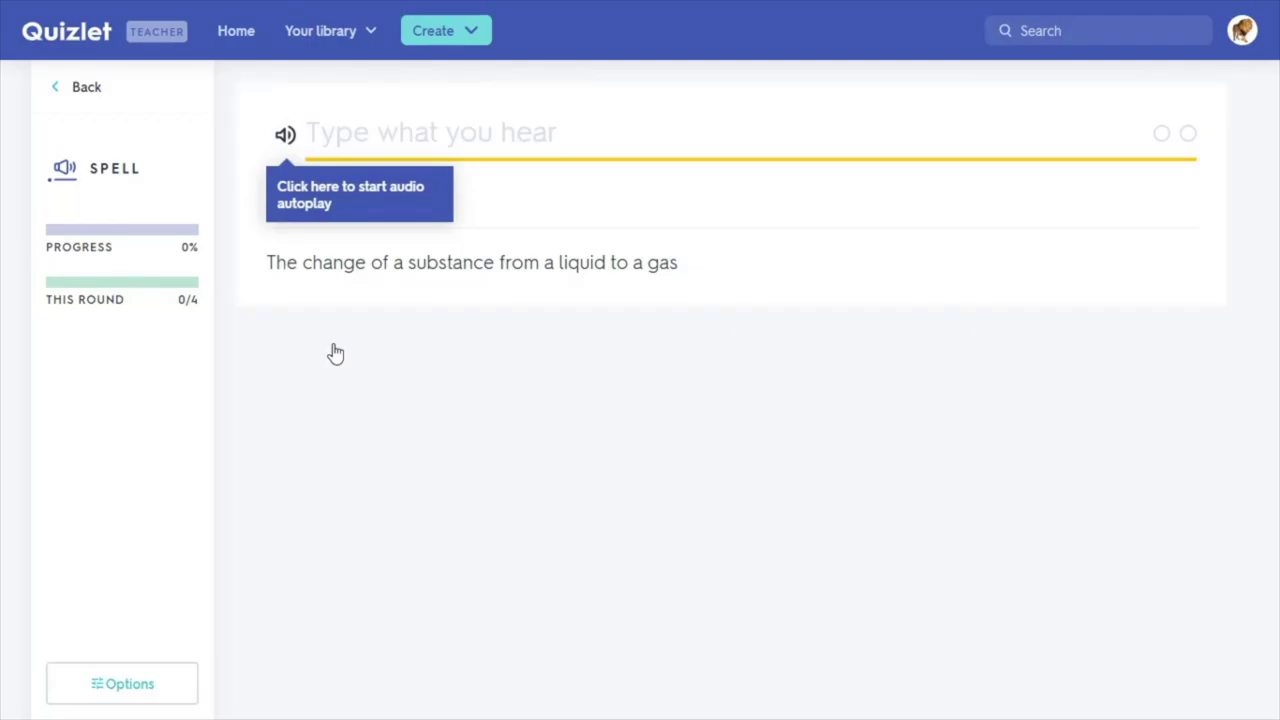
click(287, 140)
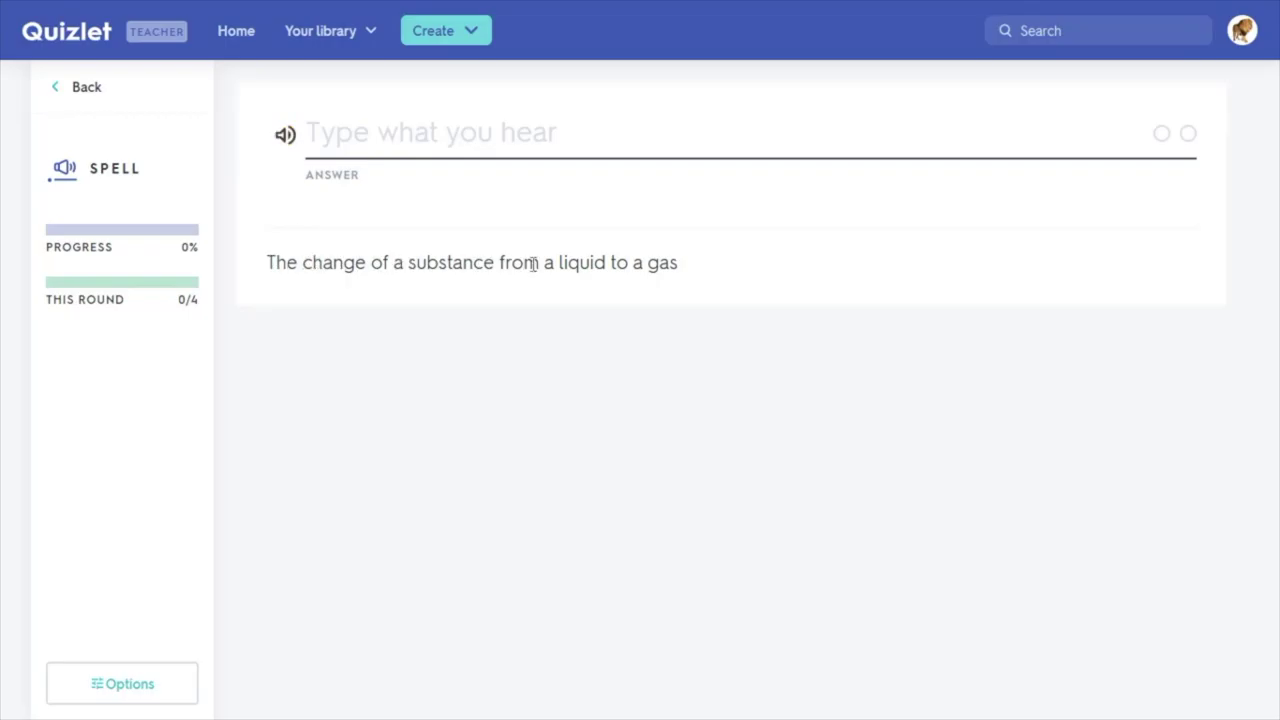
click(445, 136)
text(evaporation)
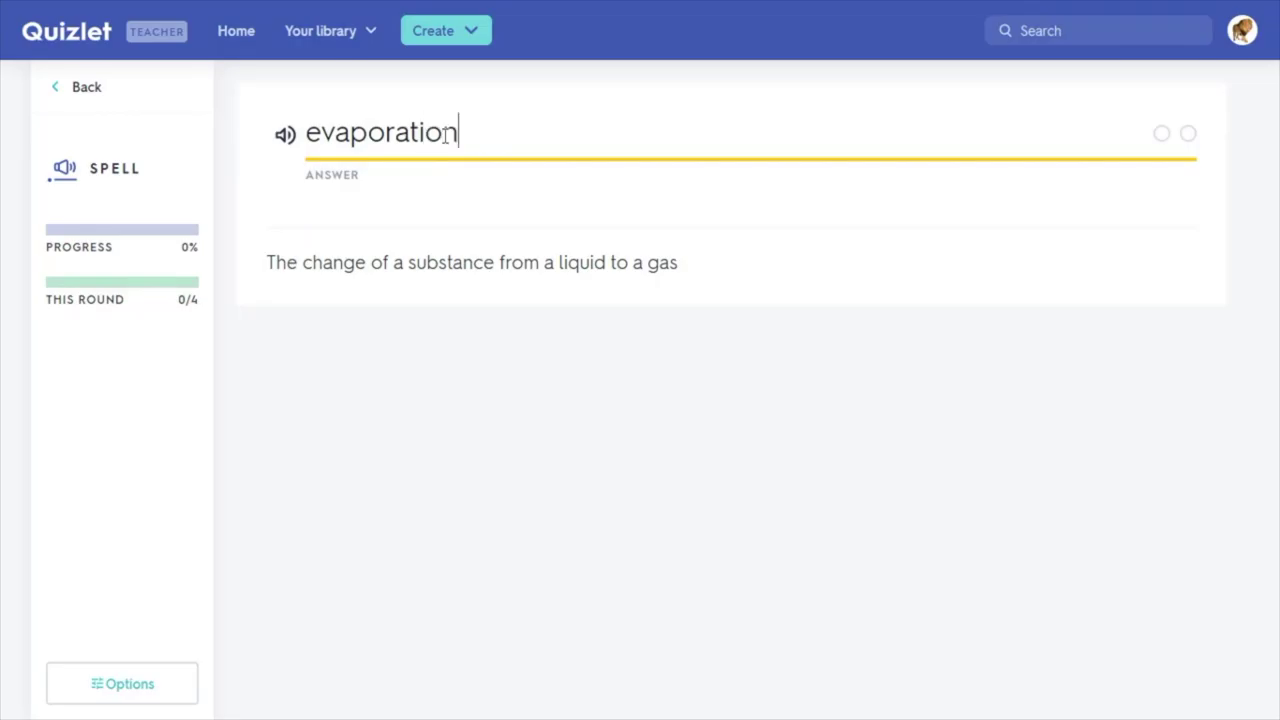
key(Return)
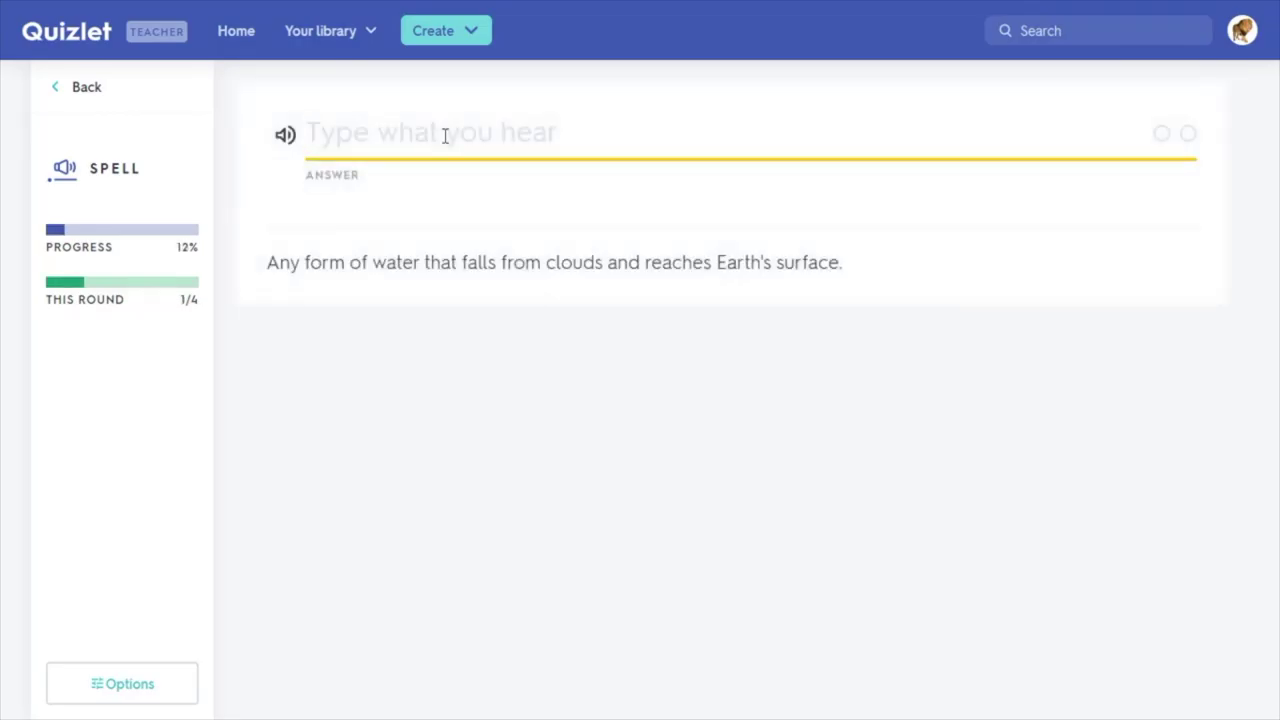
Misspell the precipitation card as 'collection', continue past the correction, and return to the set page.
text(colle)
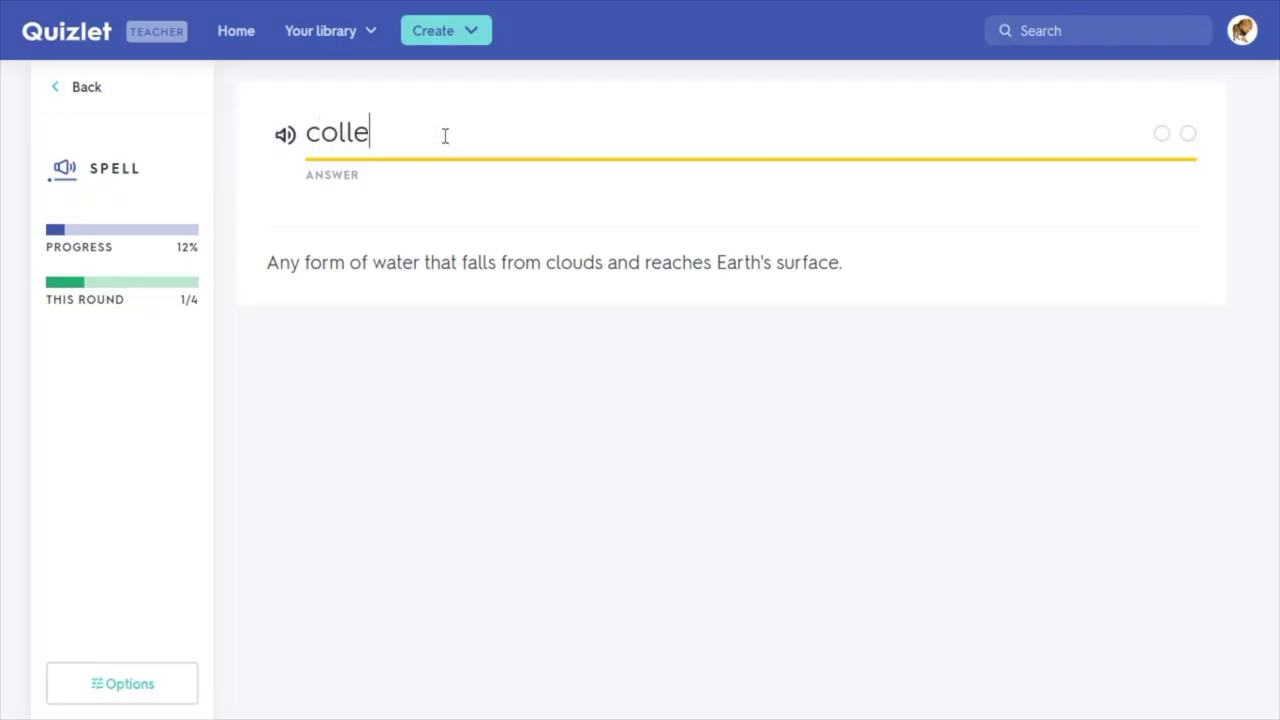
text(ction)
key(Return)
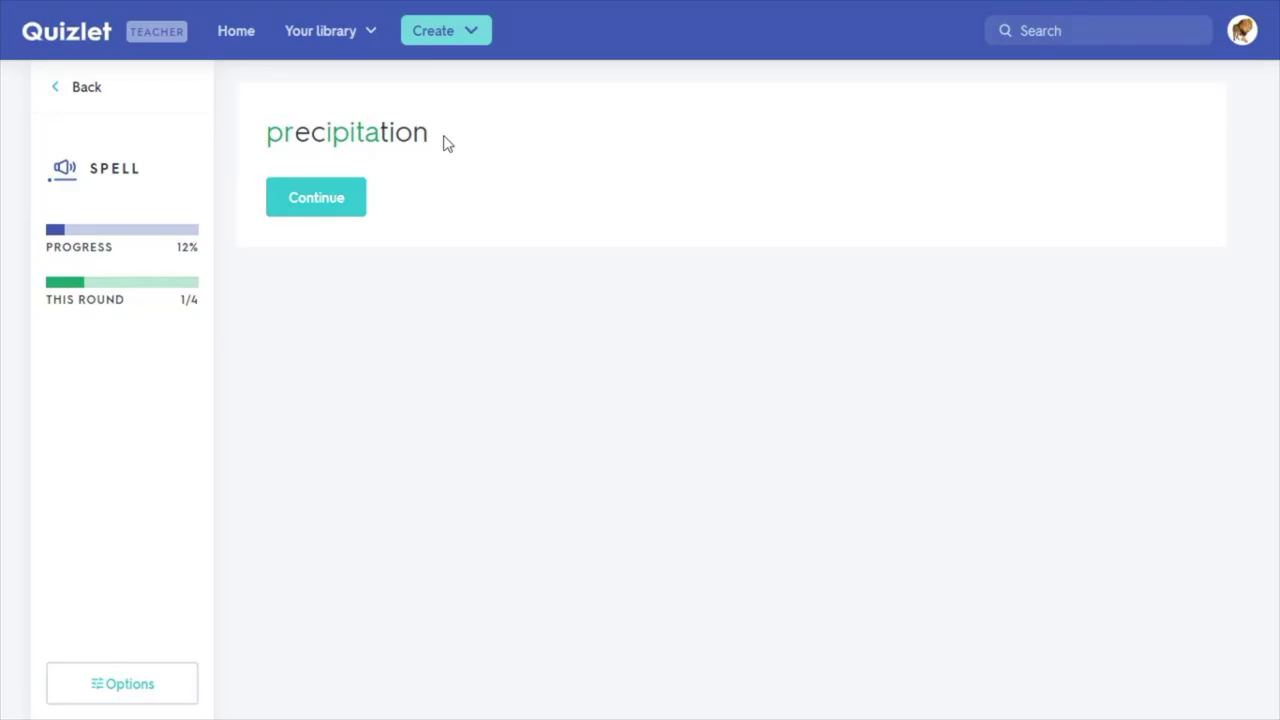
key(Return)
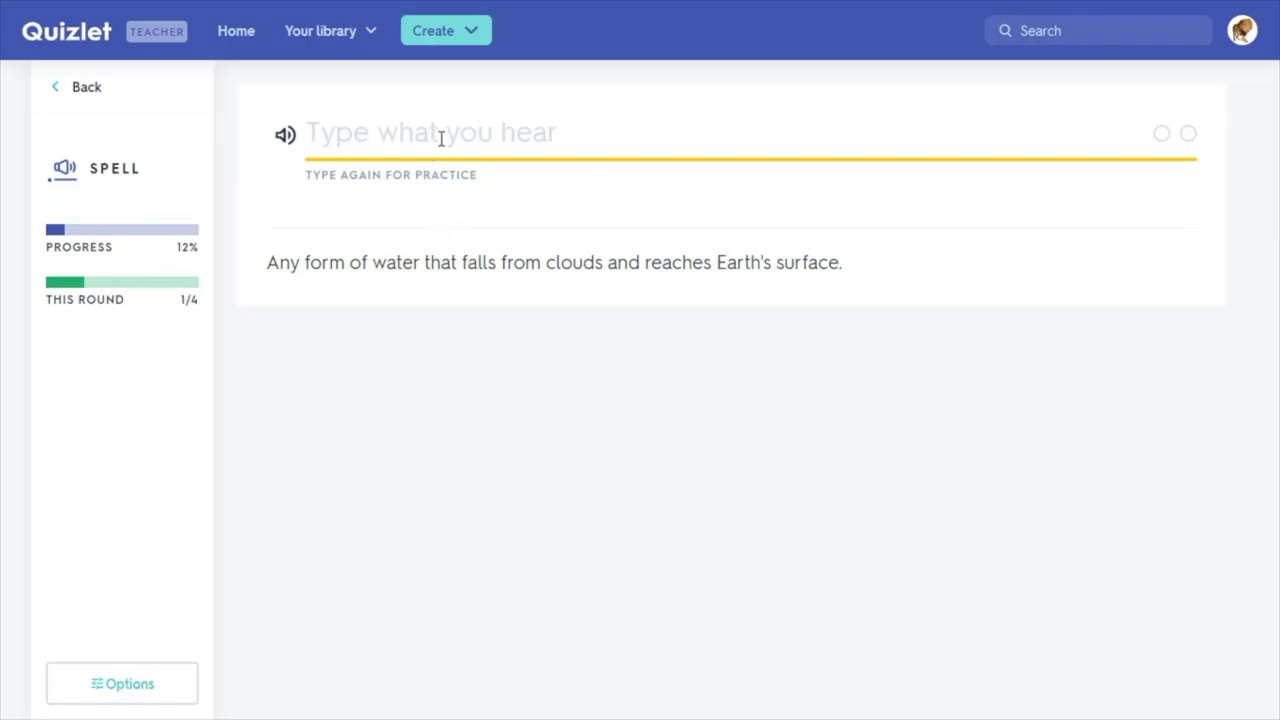
click(100, 92)
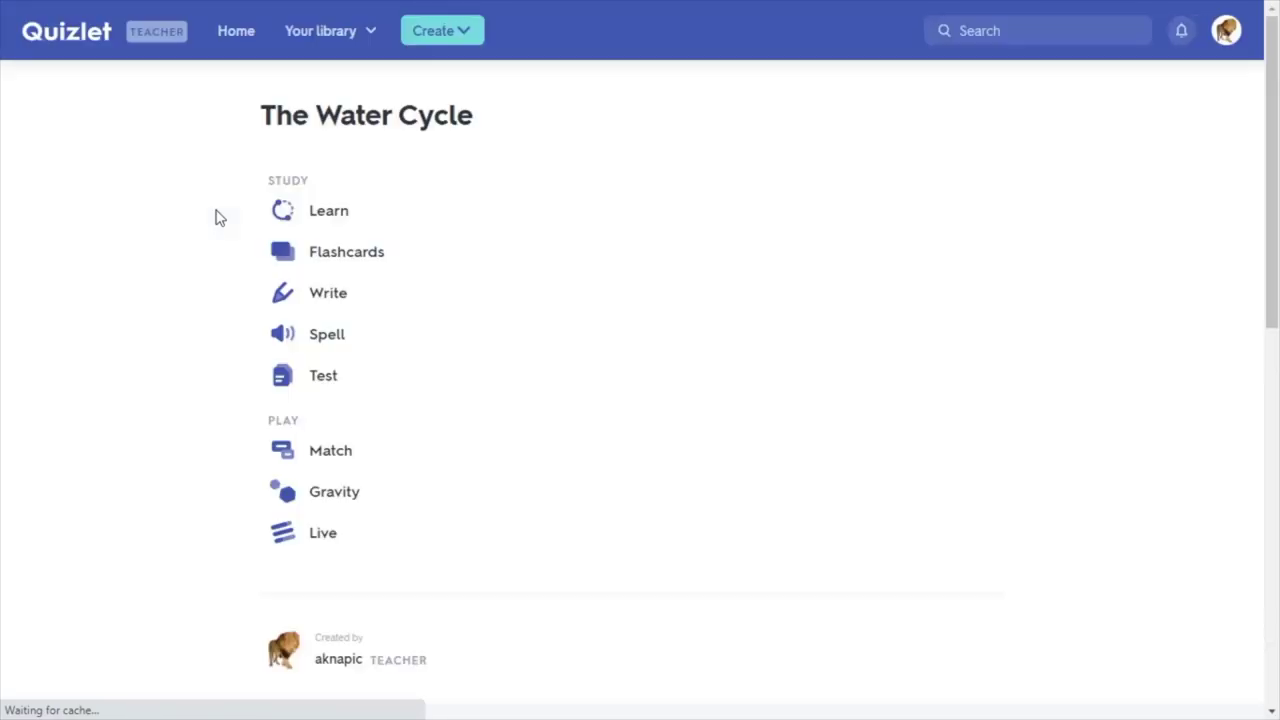
Start a Test and enter 'collection' and 'condensation' as the two written answers.
click(333, 392)
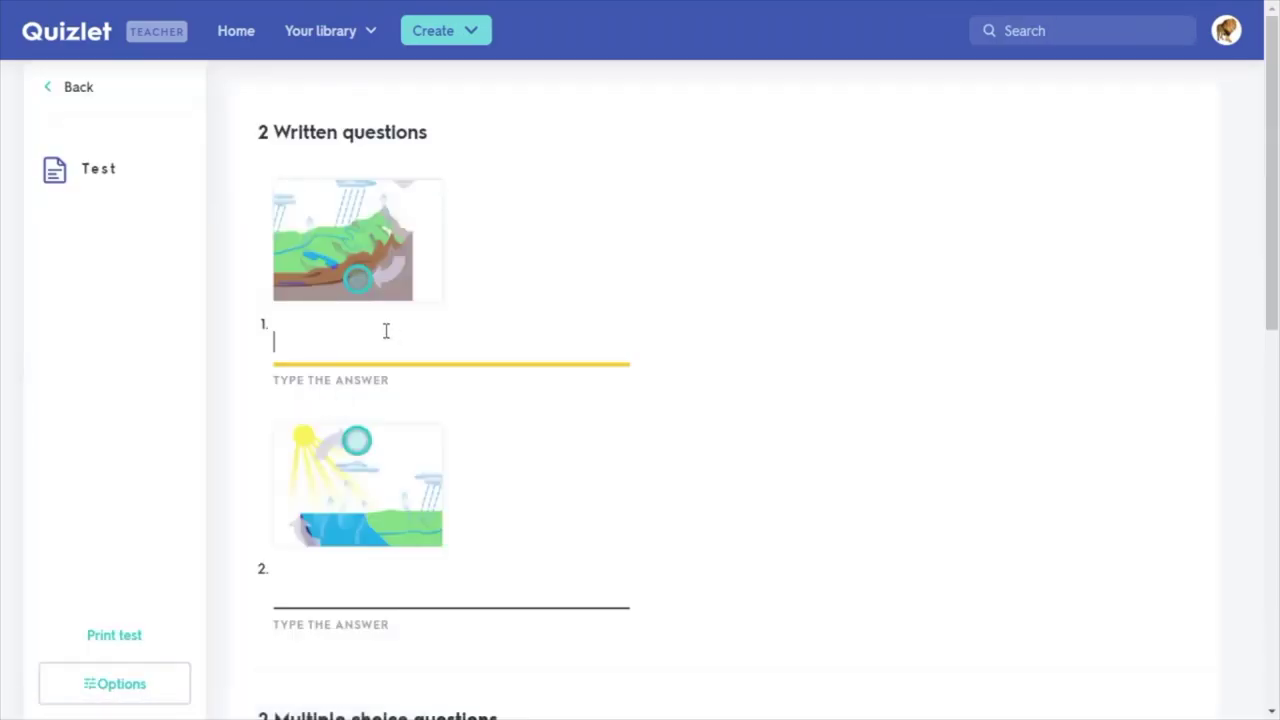
text(collection)
scroll(386, 331, down, 1)
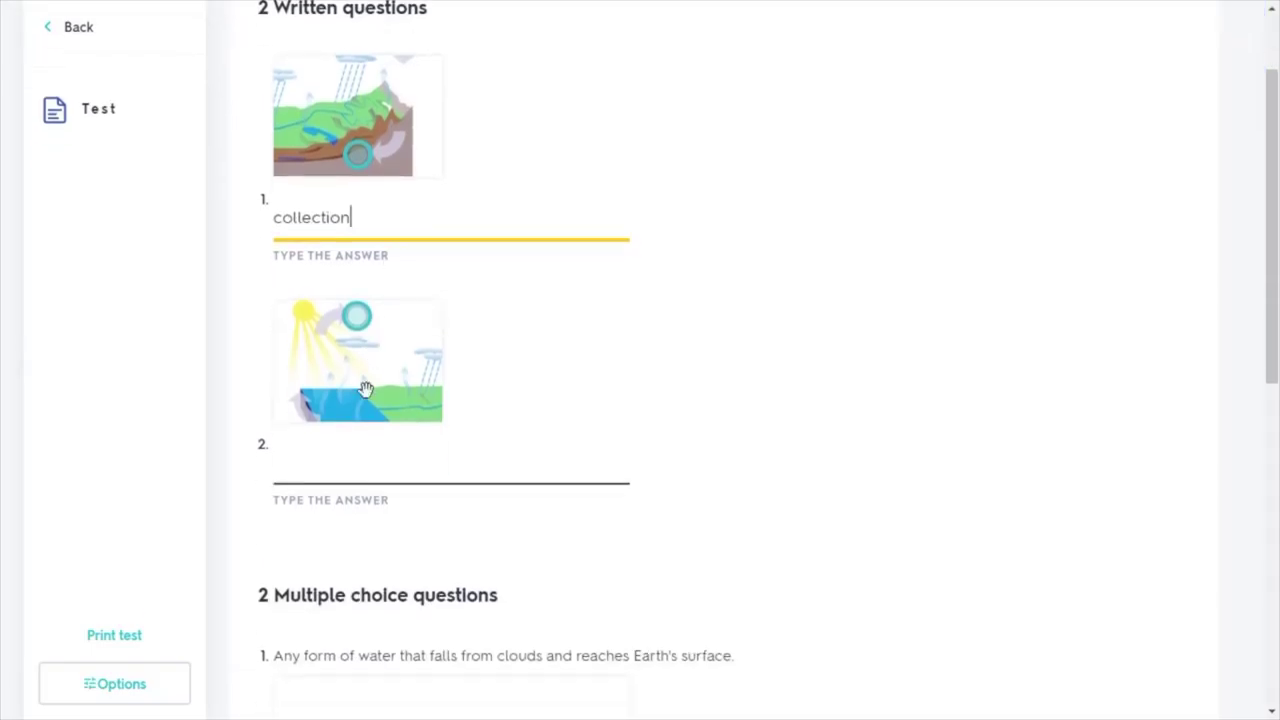
click(363, 466)
text(conden)
text(sation)
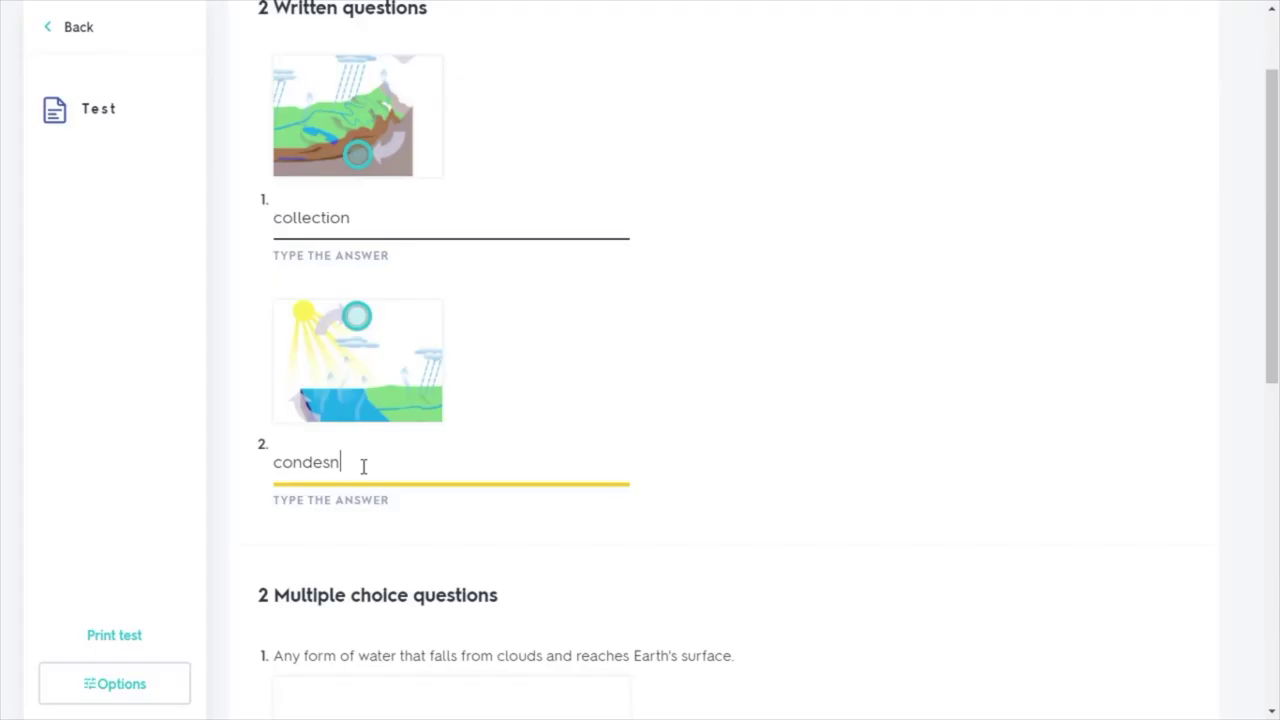
key(BackSpace)
key(BackSpace)
text(nsation)
Pick the top-right diagram location for question 1 and the left location for question 2.
scroll(363, 466, down, 3)
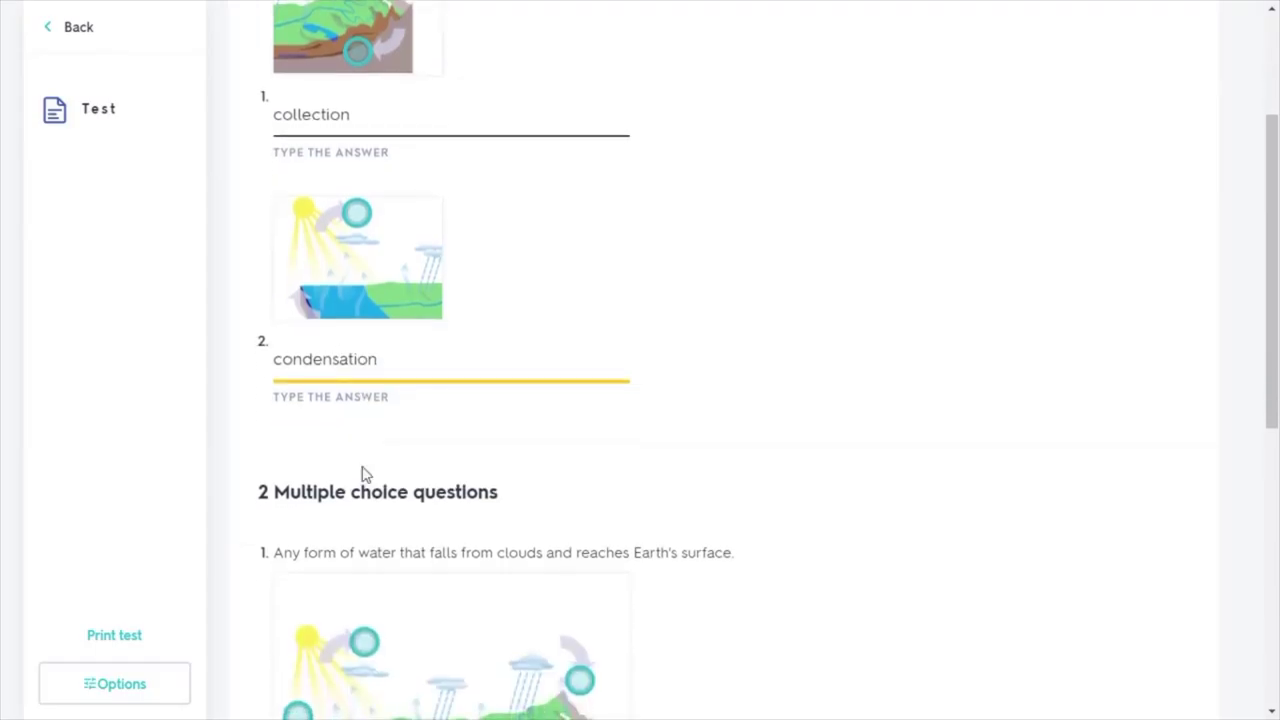
scroll(430, 542, down, 1)
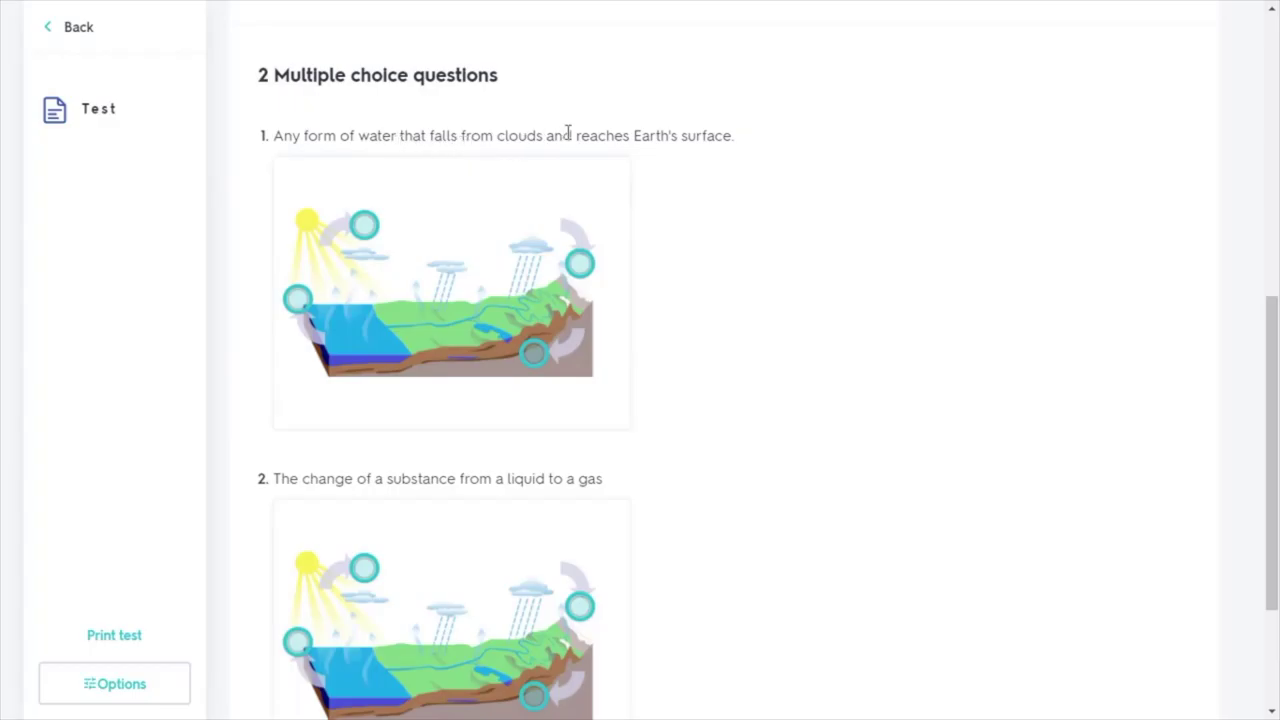
click(580, 268)
scroll(658, 336, down, 2)
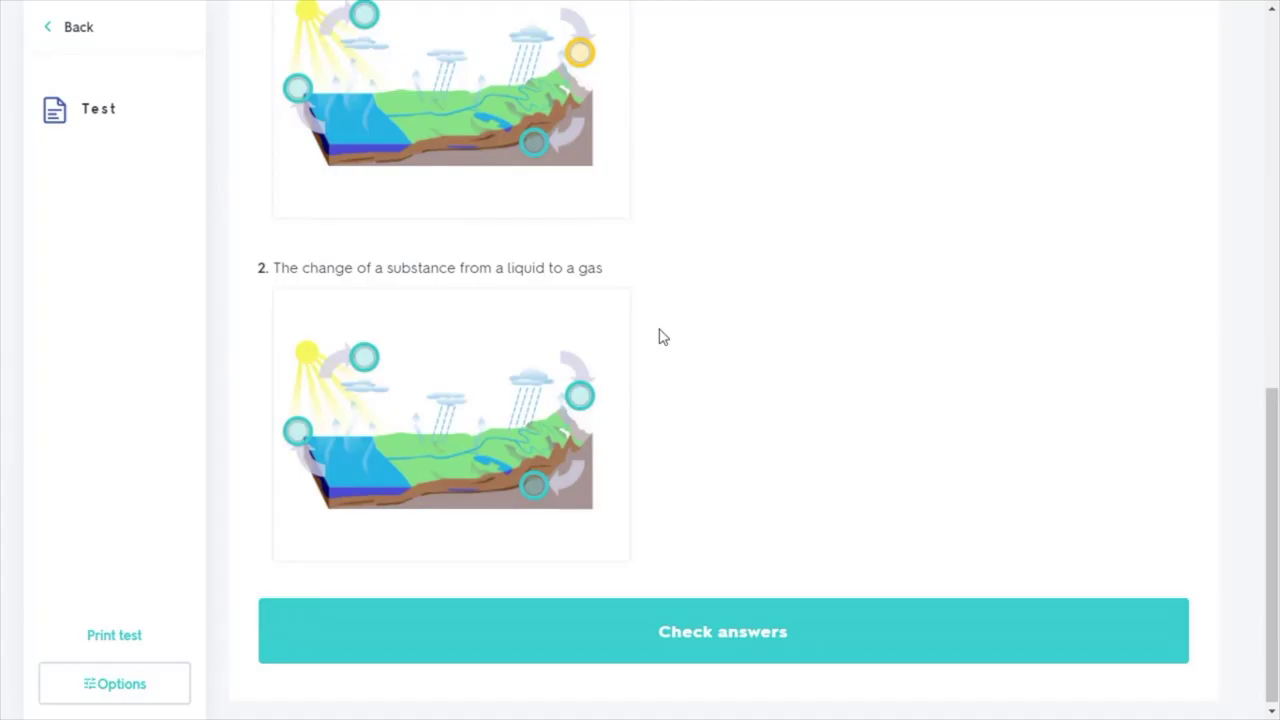
click(302, 436)
scroll(560, 460, down, 1)
Submit the test for a 100% grade, review the test options, and return to the set page.
click(697, 627)
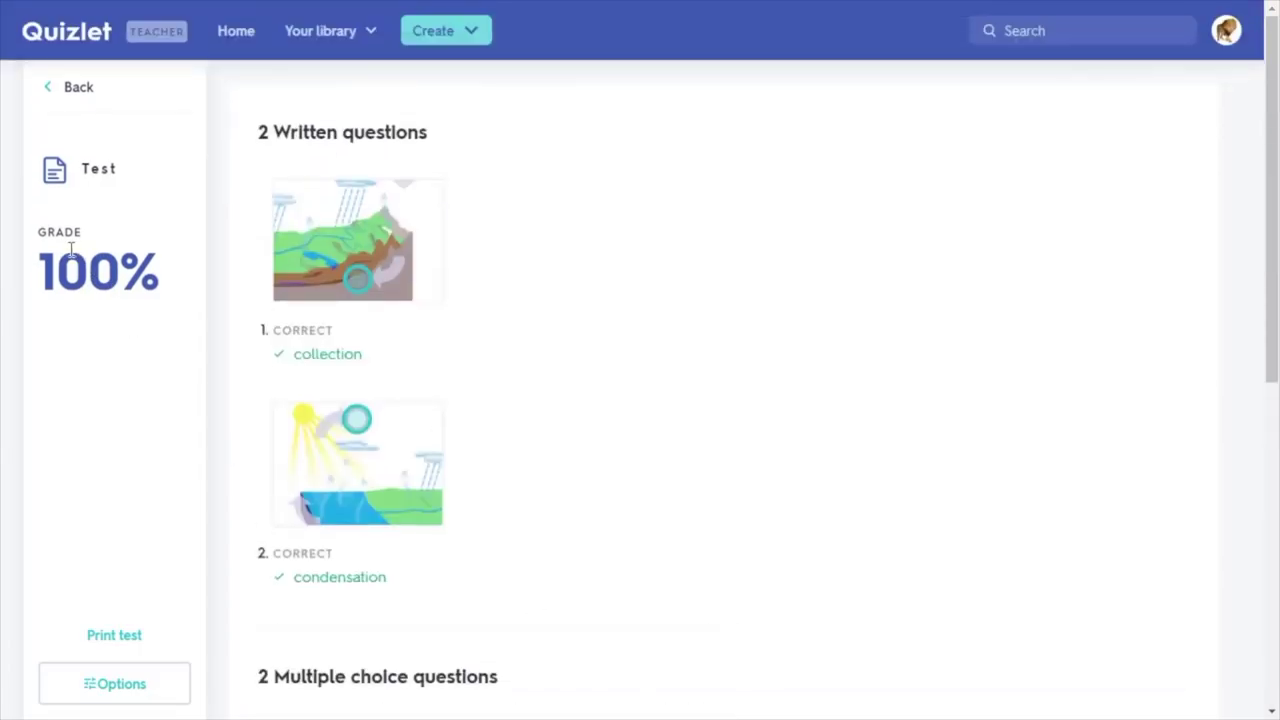
scroll(166, 274, down, 5)
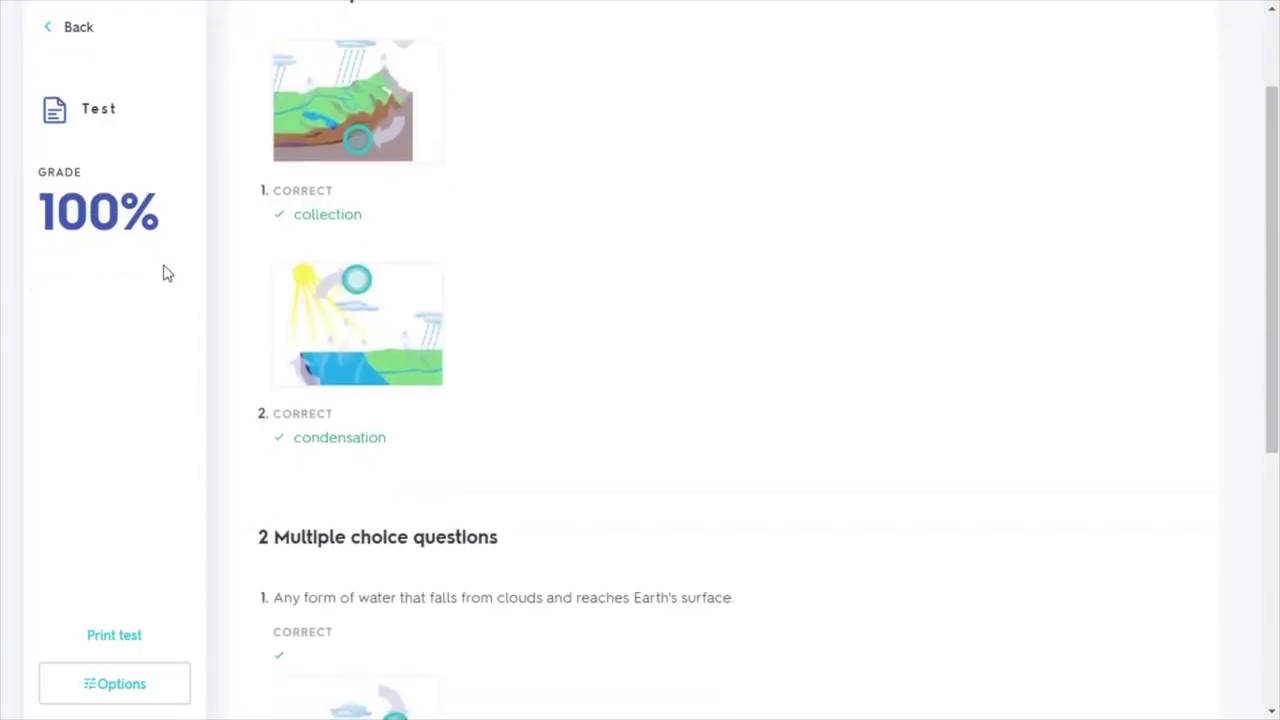
click(140, 688)
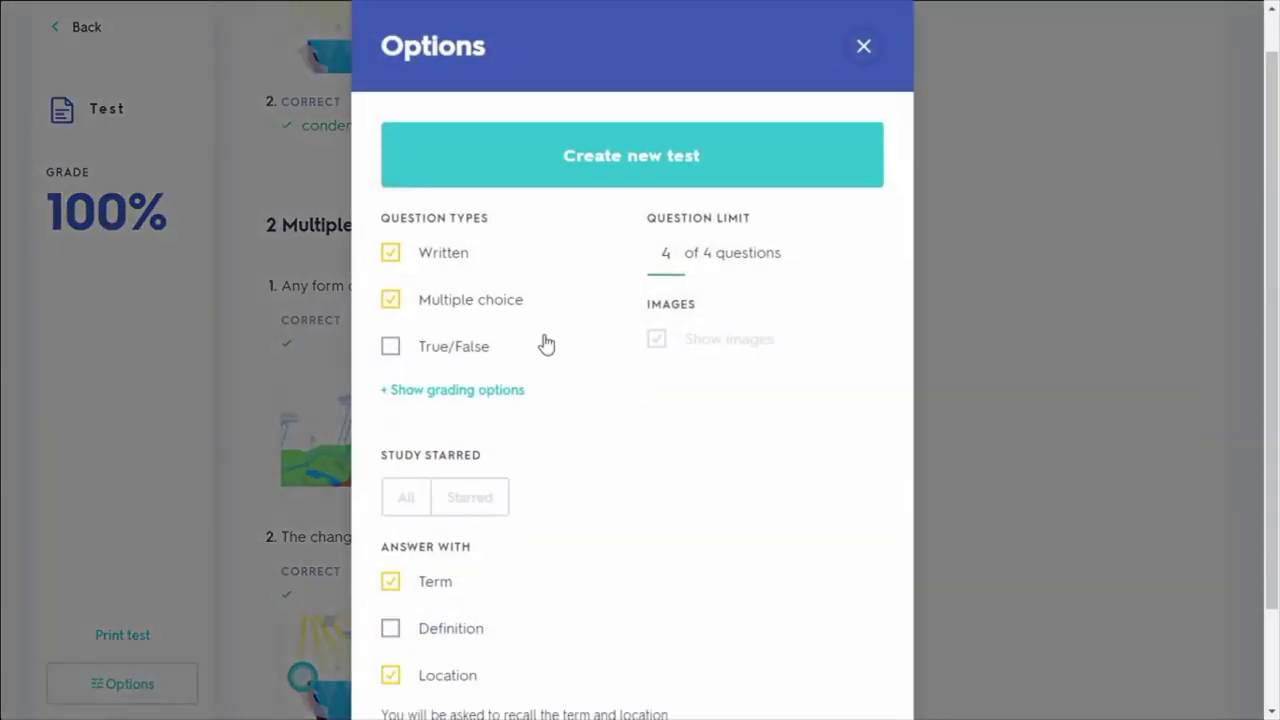
scroll(551, 225, down, 1)
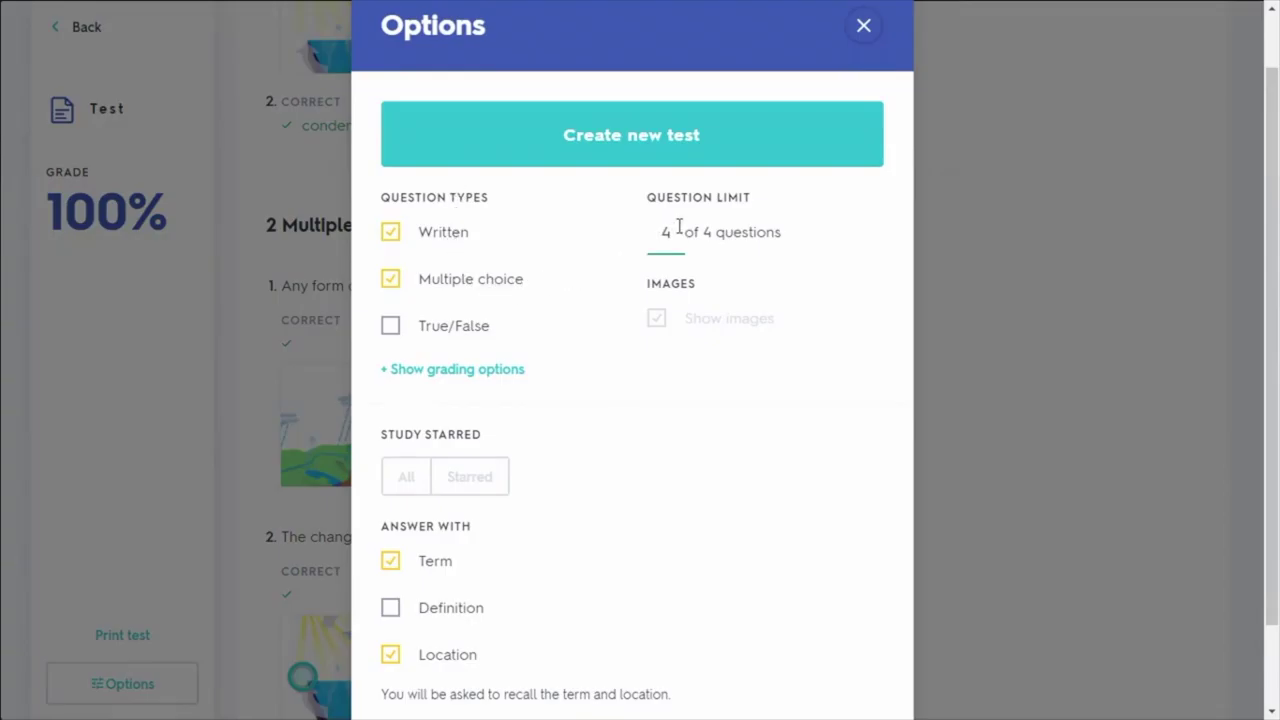
click(864, 26)
click(80, 28)
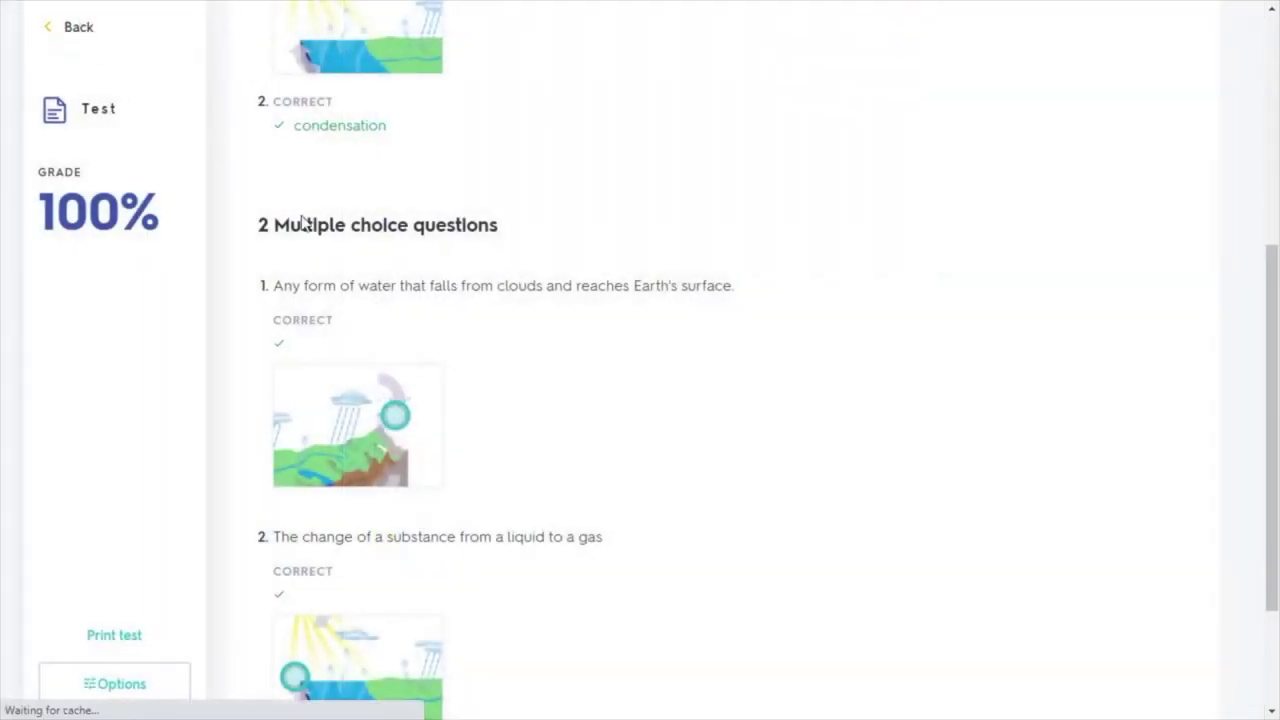